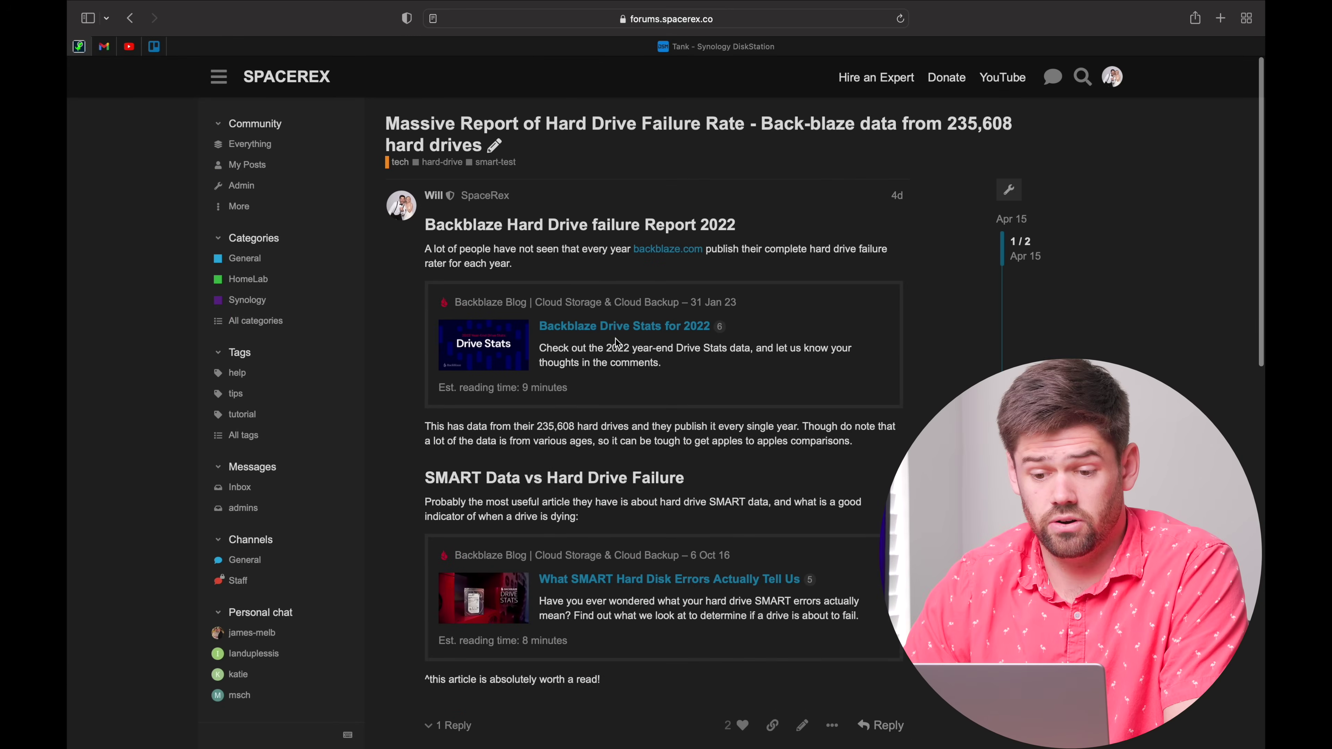
Read down the Backblaze SMART errors article to its SMART 5/187/188/197/198 failure table, briefly going back and forward
{"action": "scroll", "coordinate": [671, 196], "scroll_direction": "down", "scroll_amount": 1}
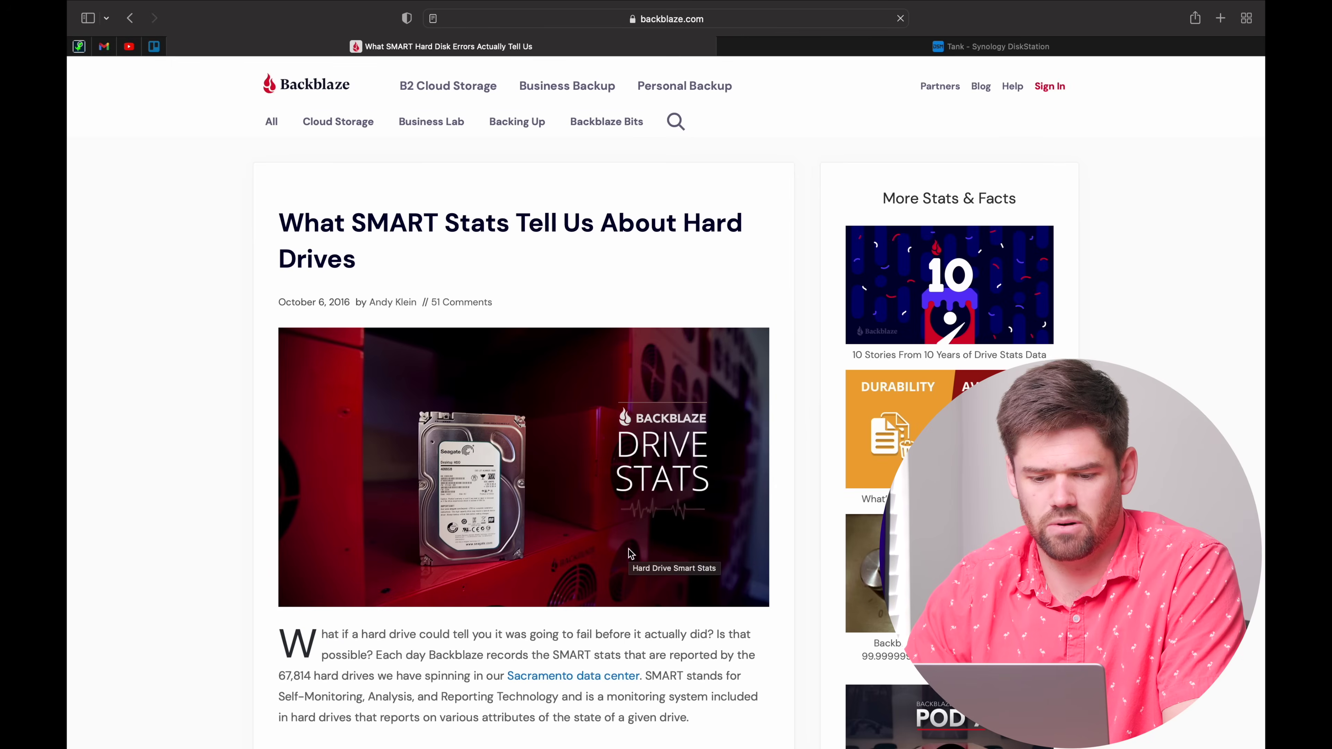
{"action": "scroll", "coordinate": [630, 555], "scroll_direction": "down", "scroll_amount": 7}
{"action": "scroll", "coordinate": [630, 555], "scroll_direction": "down", "scroll_amount": 6}
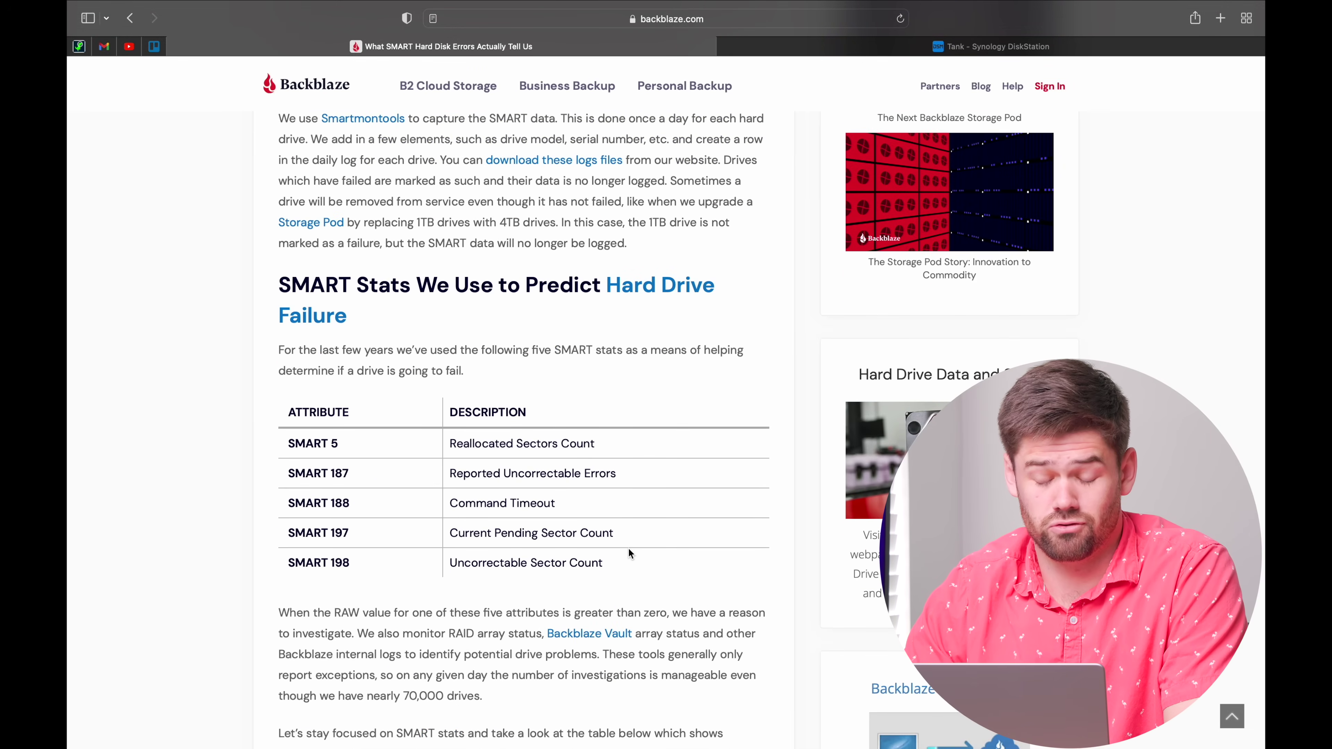
{"action": "scroll", "coordinate": [629, 548], "scroll_direction": "down", "scroll_amount": 1}
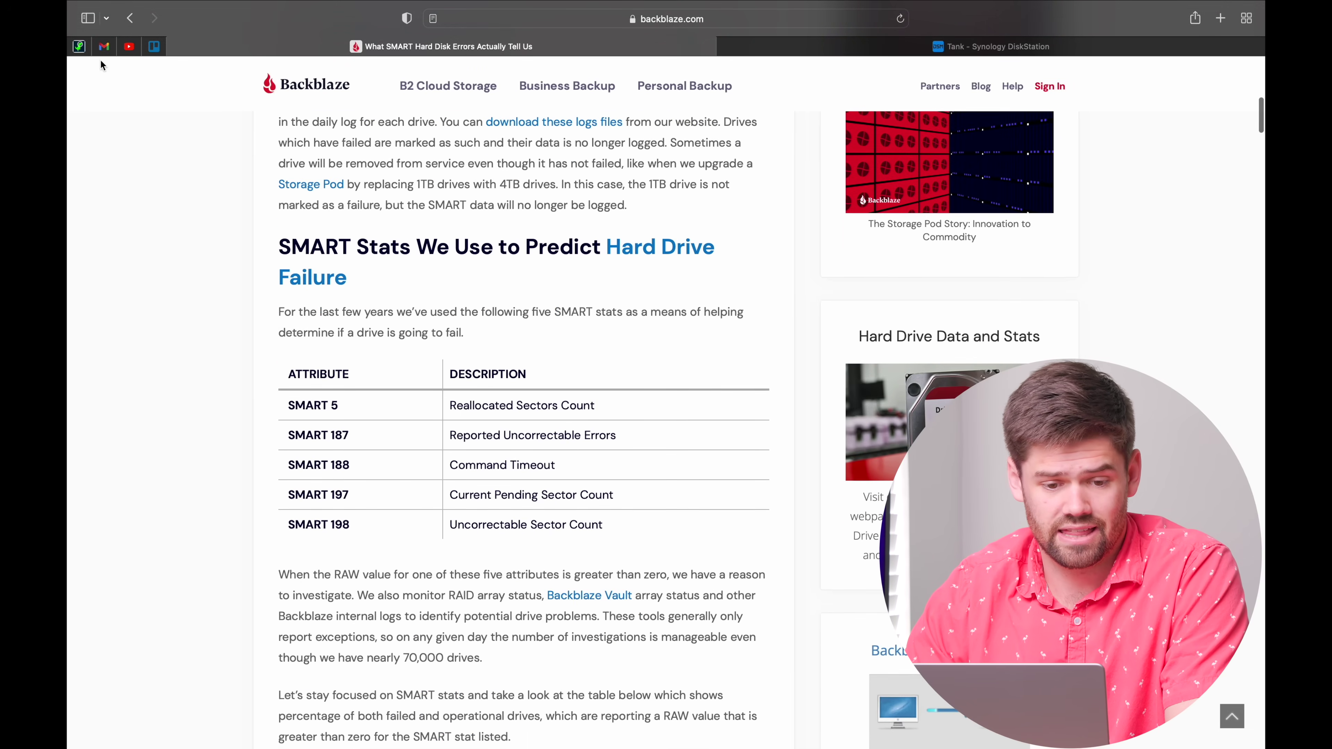
{"action": "key", "text": "super+bracketleft"}
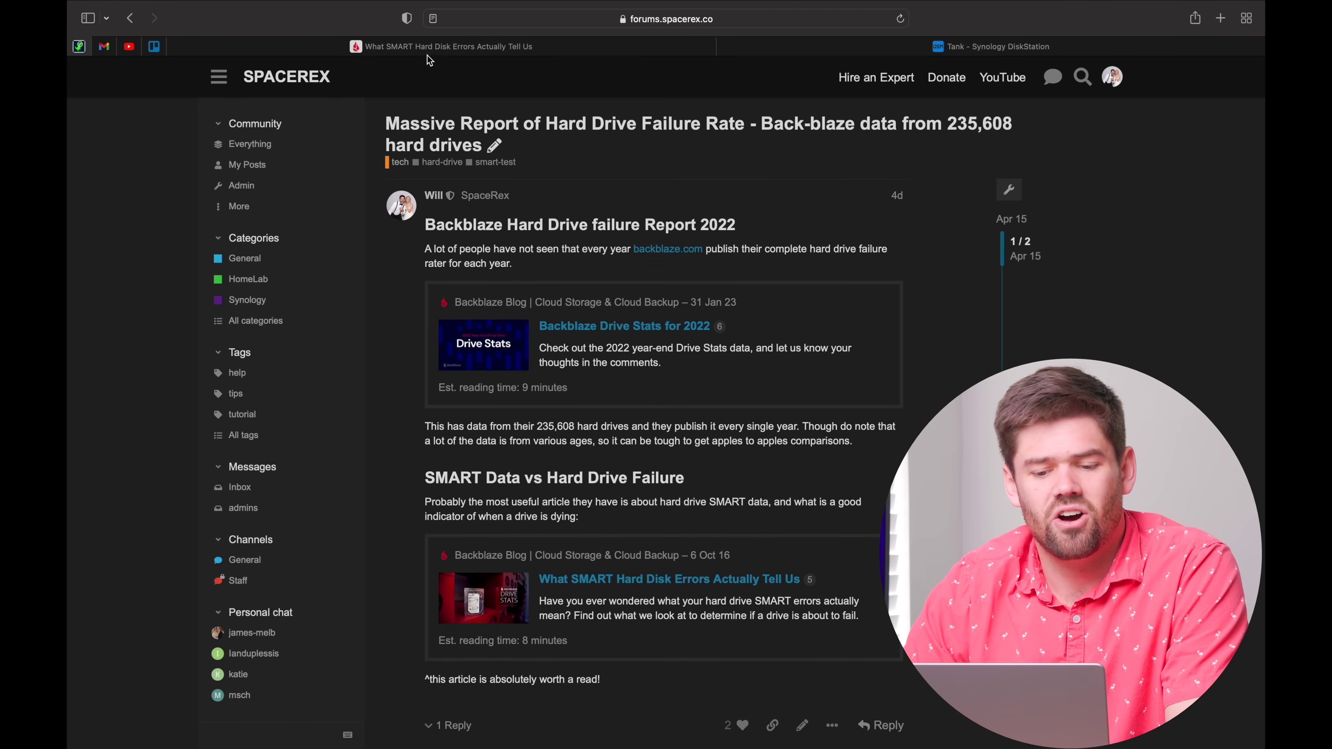
{"action": "key", "text": "super+bracketright"}
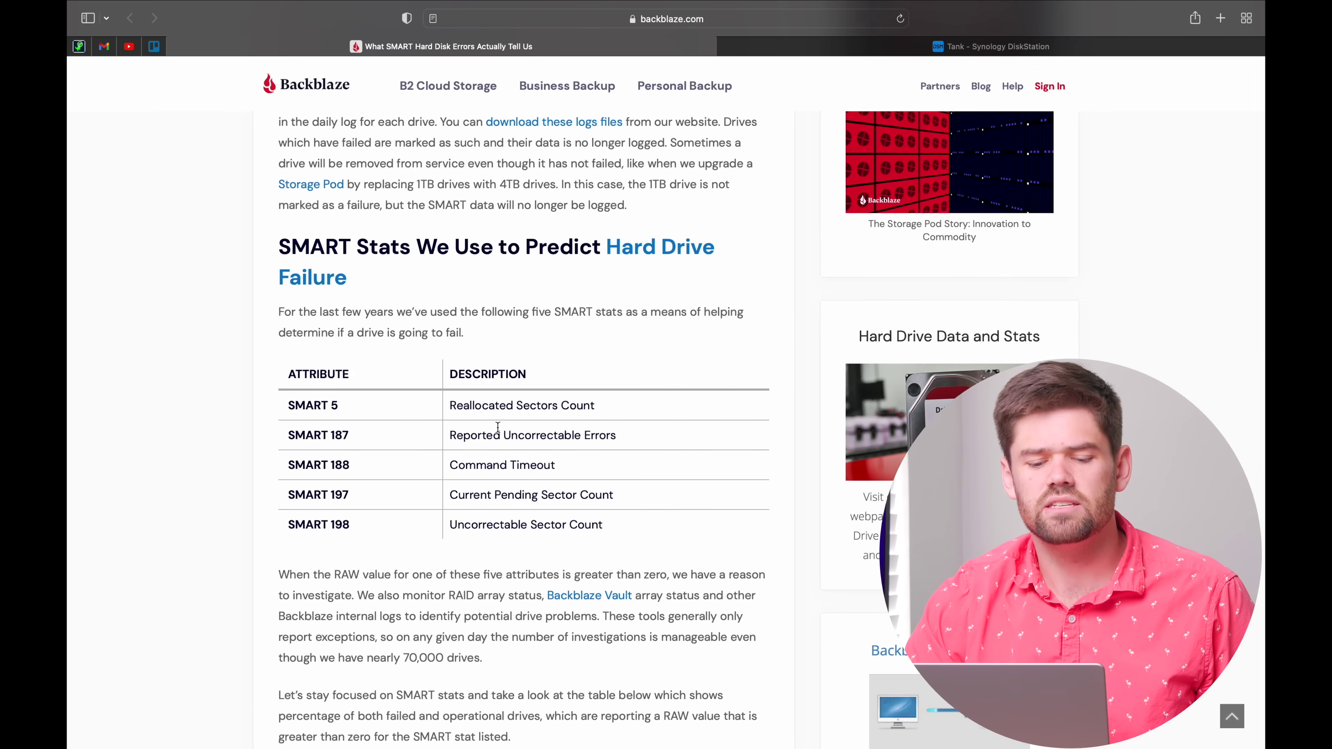
{"action": "scroll", "coordinate": [497, 426], "scroll_direction": "down", "scroll_amount": 2}
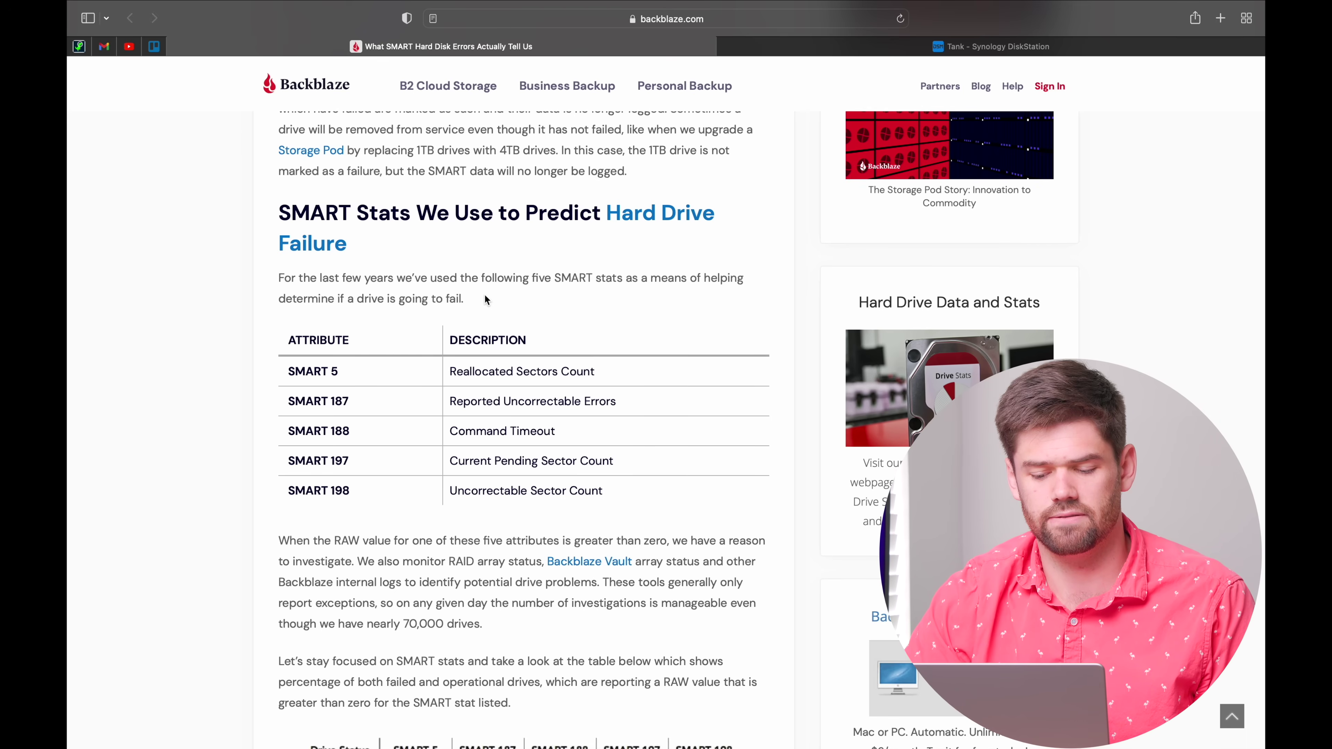
{"action": "scroll", "coordinate": [485, 296], "scroll_direction": "down", "scroll_amount": 8}
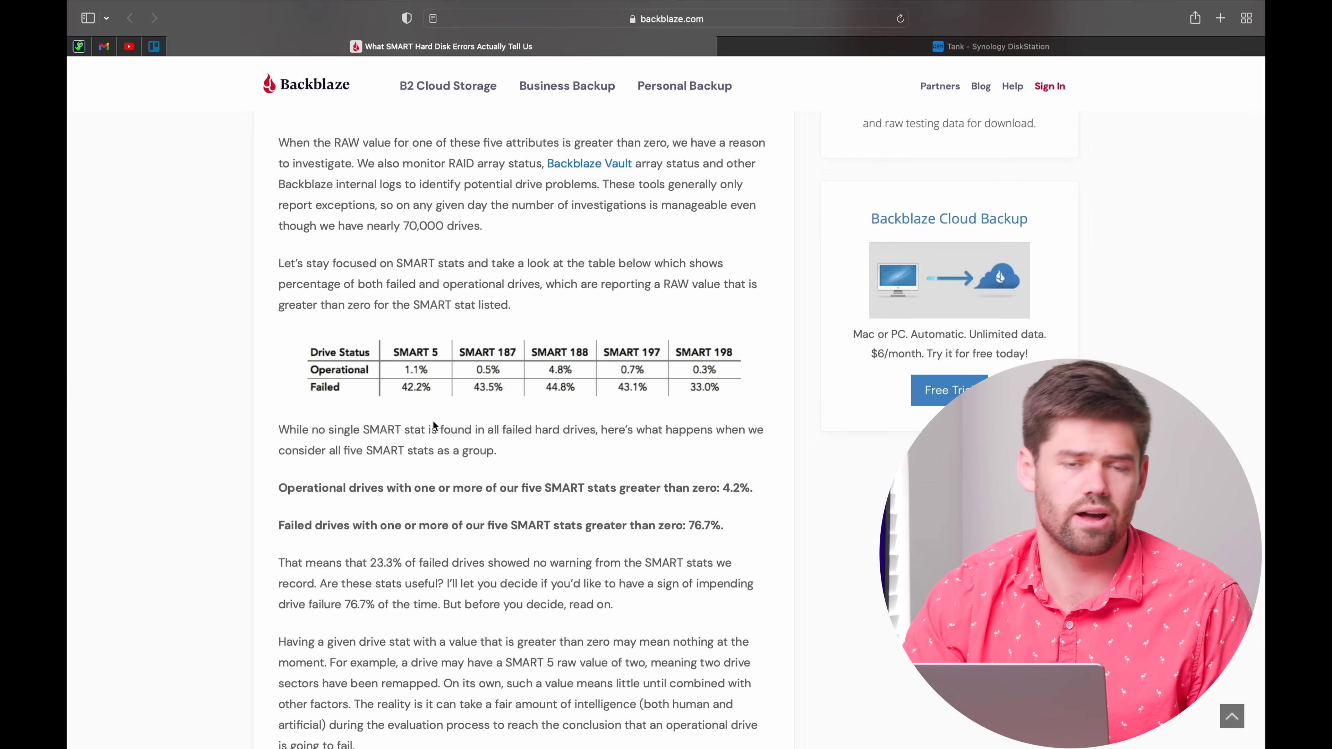
{"action": "scroll", "coordinate": [433, 422], "scroll_direction": "down", "scroll_amount": 3}
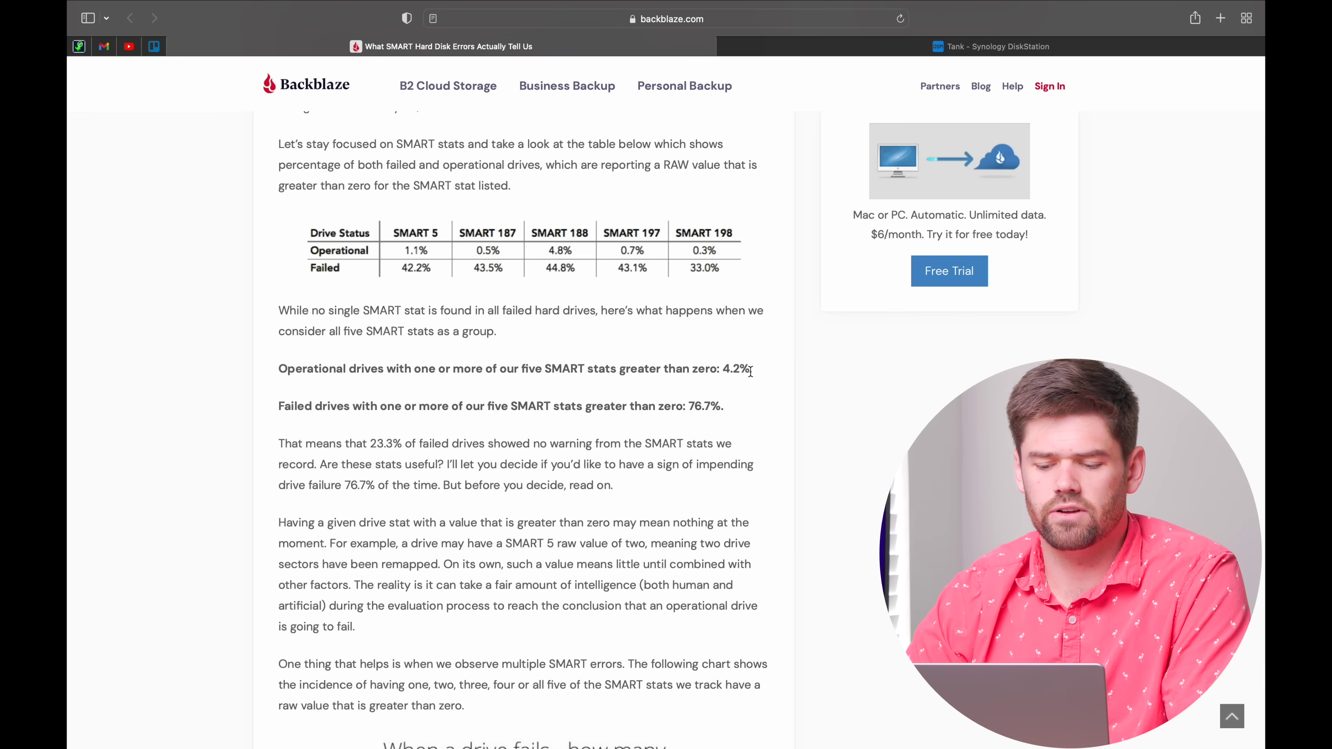
{"action": "left_click_drag", "start_coordinate": [751, 371], "coordinate": [540, 363]}
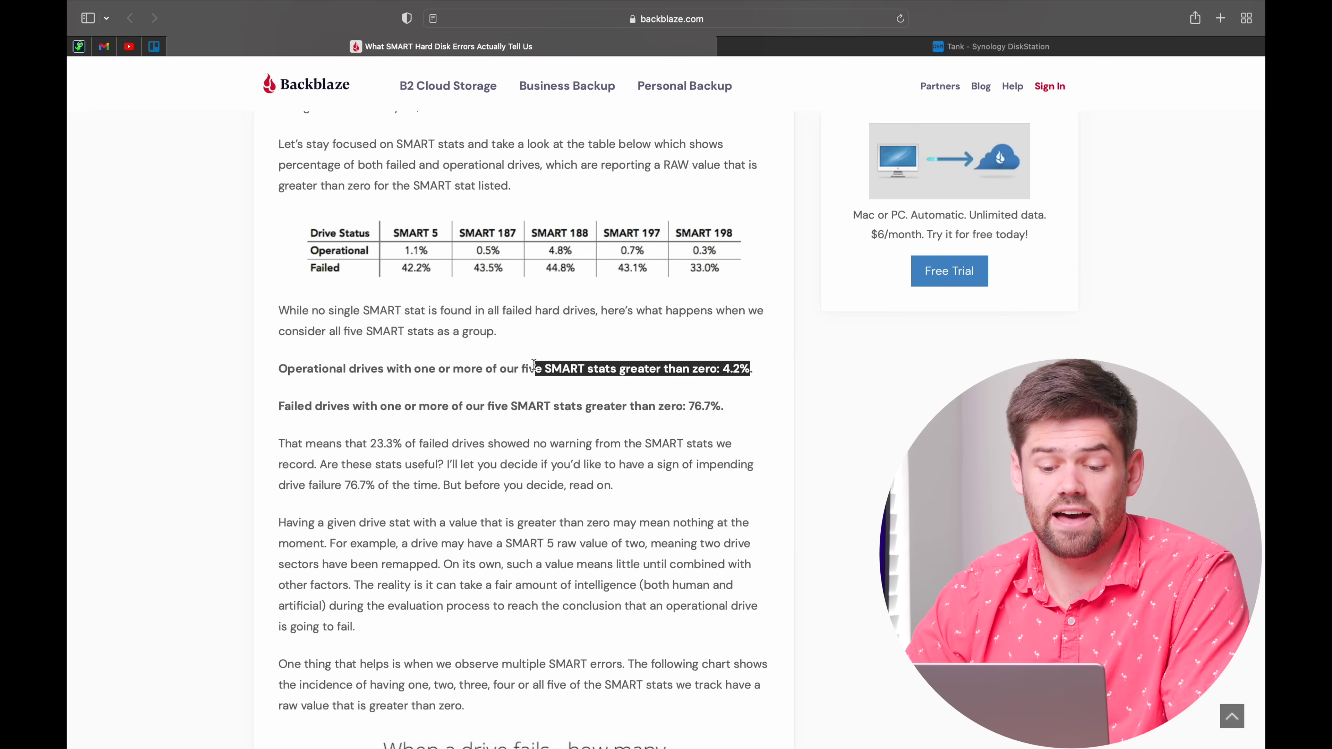
{"action": "left_click_drag", "start_coordinate": [454, 370], "coordinate": [778, 369]}
{"action": "left_click", "coordinate": [781, 368]}
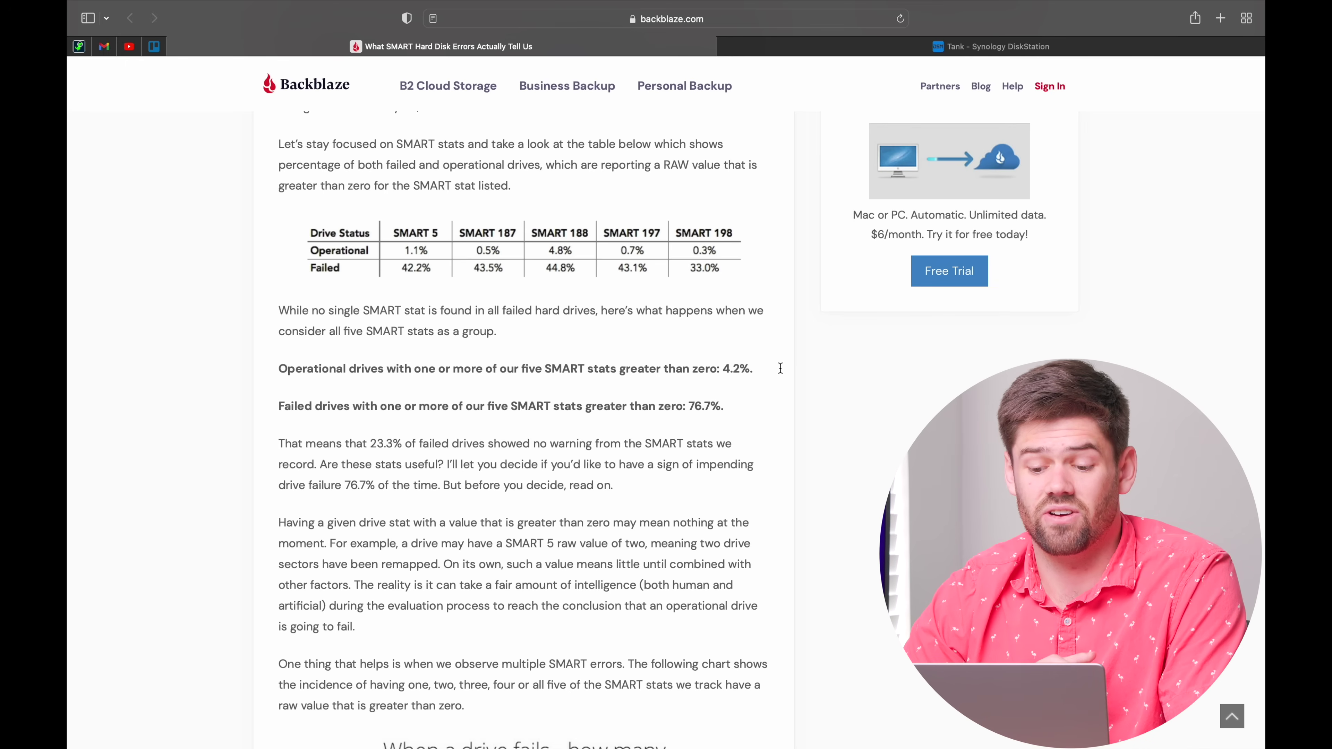
{"action": "left_click_drag", "start_coordinate": [727, 364], "coordinate": [743, 364]}
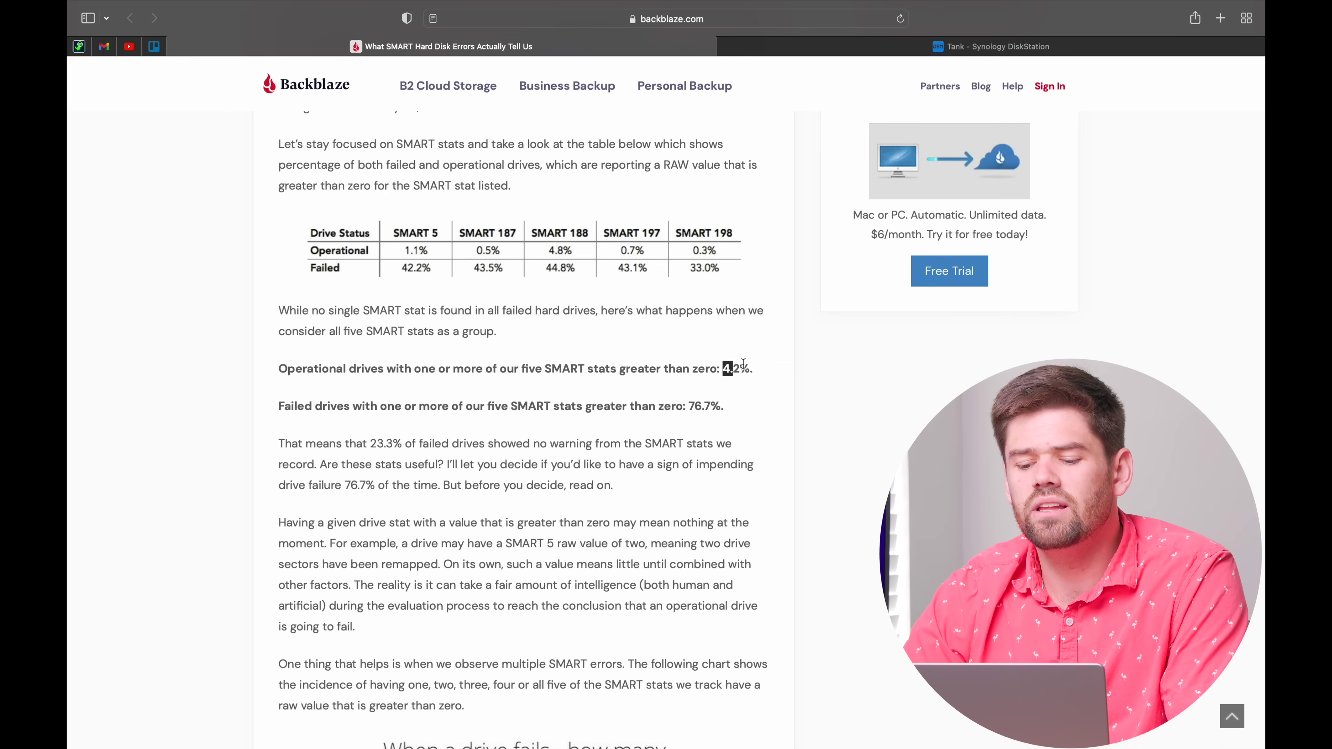
{"action": "left_click", "coordinate": [761, 368]}
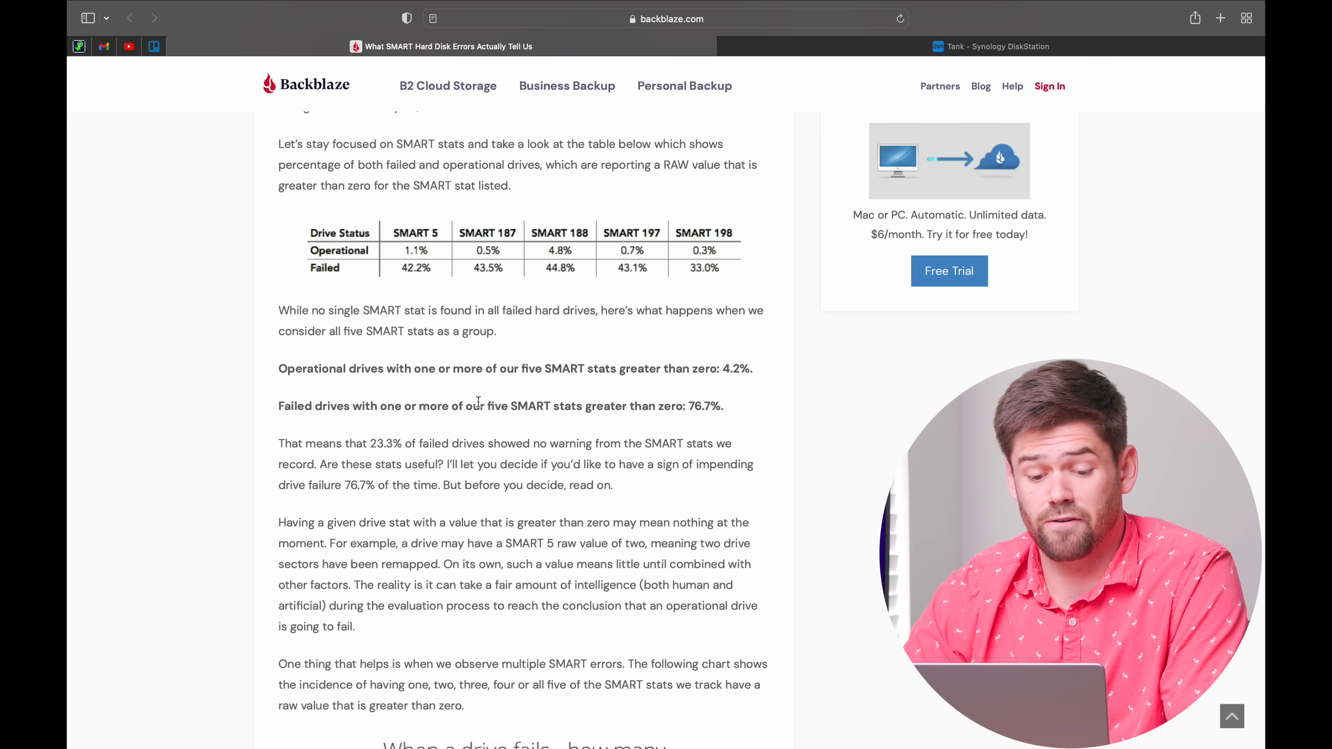
{"action": "left_click_drag", "start_coordinate": [687, 407], "coordinate": [734, 405]}
{"action": "left_click", "coordinate": [734, 403]}
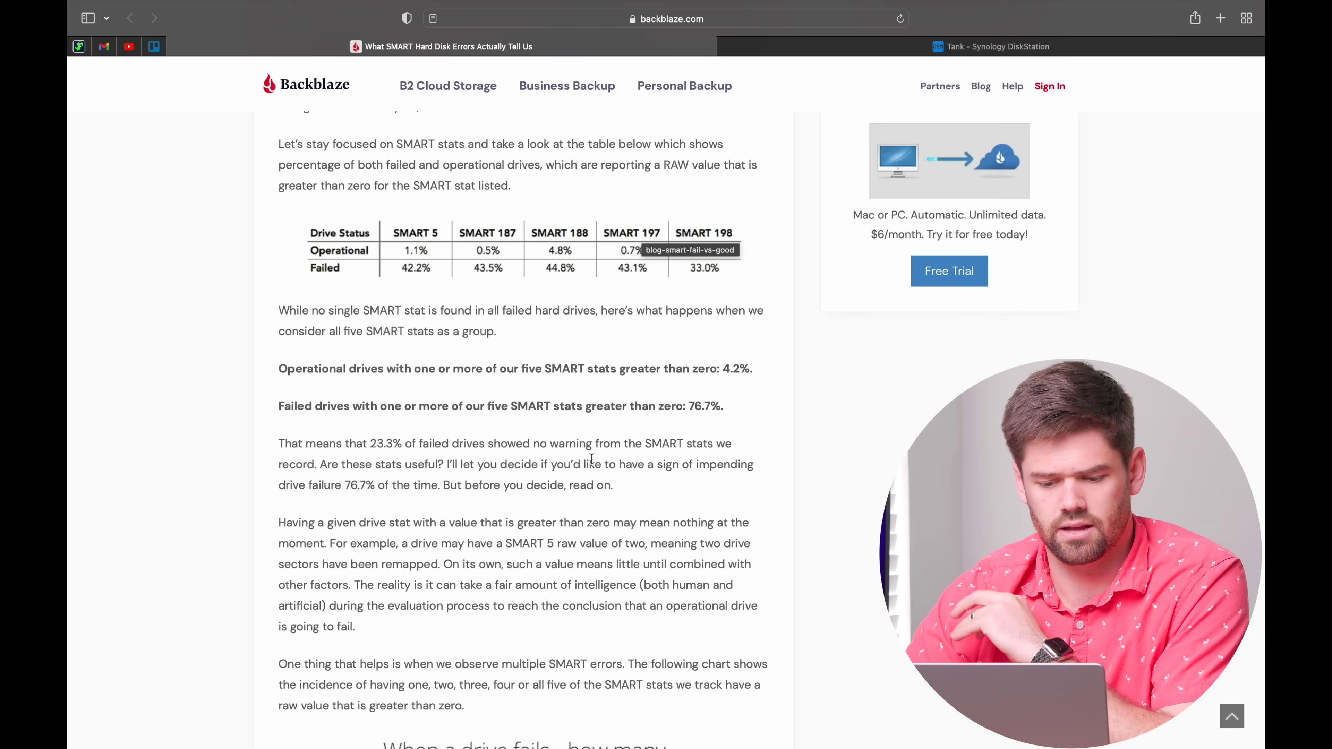
{"action": "scroll", "coordinate": [591, 458], "scroll_direction": "down", "scroll_amount": 15}
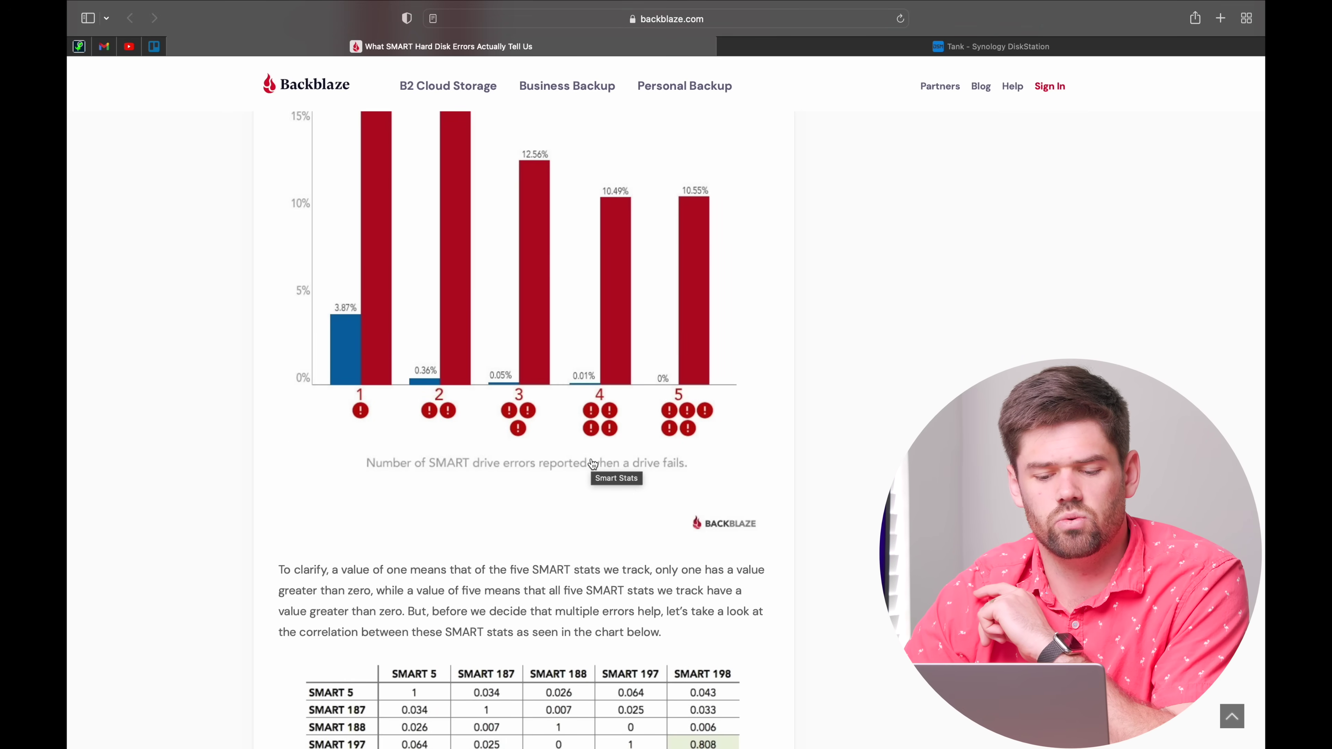
{"action": "scroll", "coordinate": [593, 463], "scroll_direction": "up", "scroll_amount": 6}
{"action": "scroll", "coordinate": [591, 462], "scroll_direction": "up", "scroll_amount": 3}
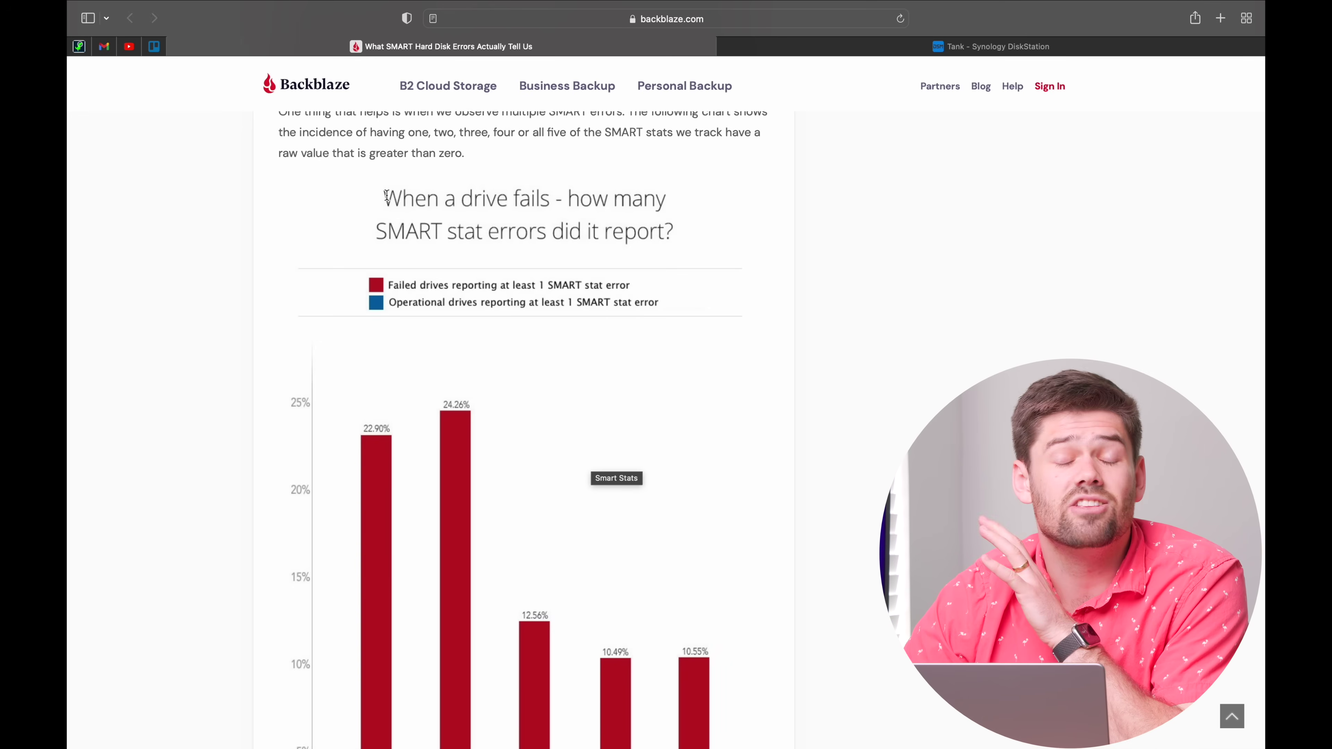
{"action": "scroll", "coordinate": [383, 194], "scroll_direction": "down", "scroll_amount": 5}
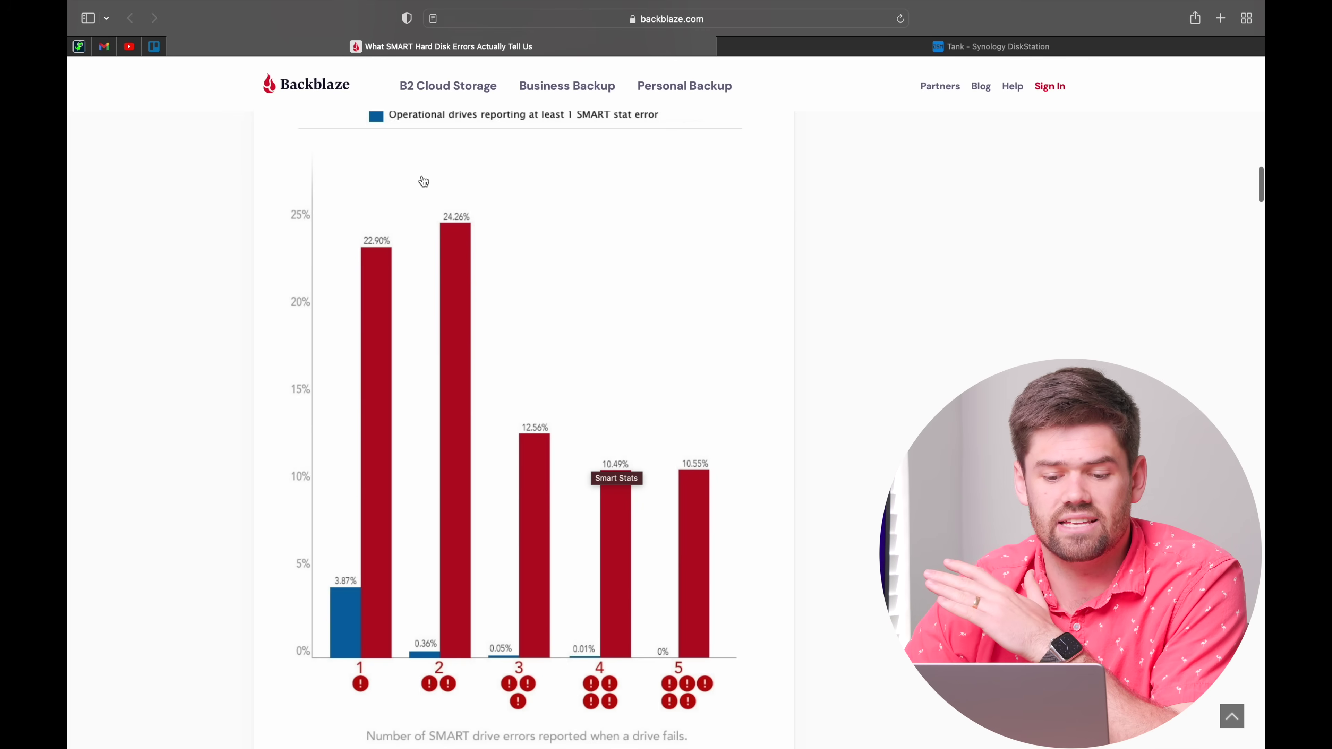
{"action": "scroll", "coordinate": [571, 149], "scroll_direction": "down", "scroll_amount": 15}
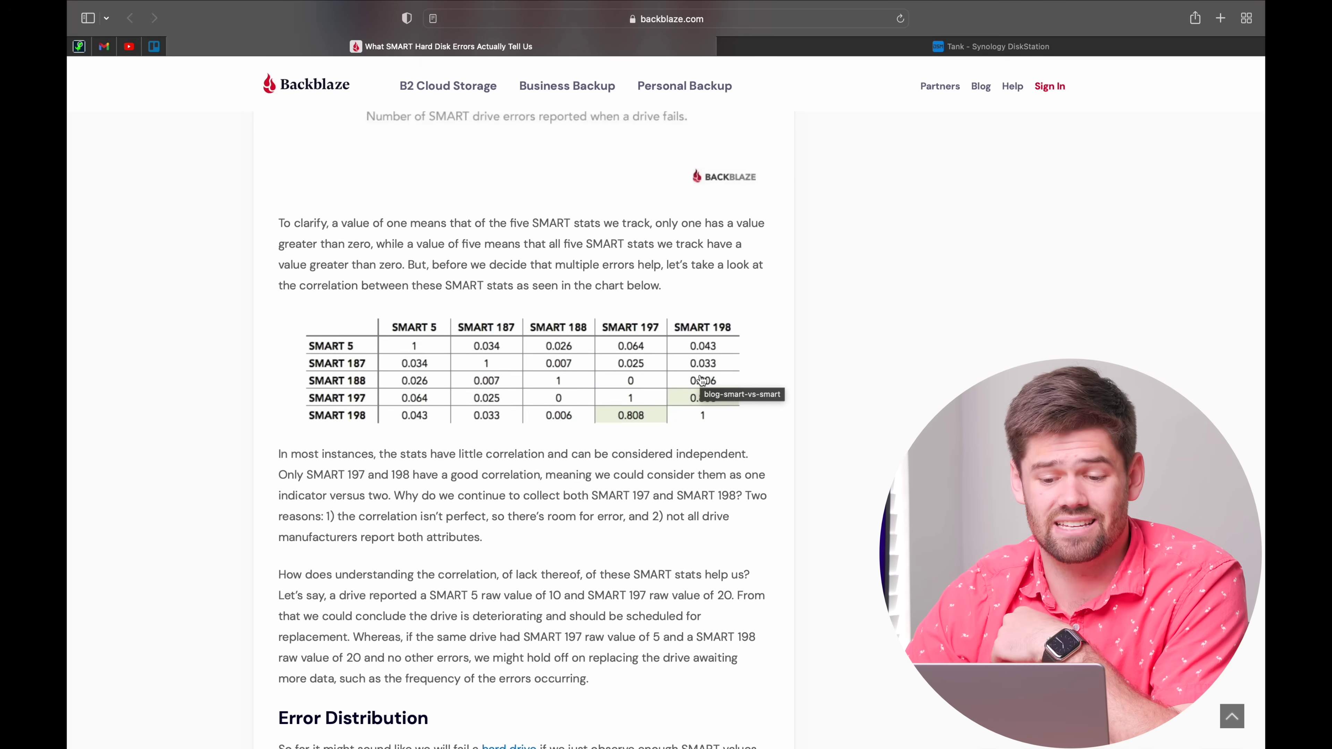
{"action": "scroll", "coordinate": [701, 378], "scroll_direction": "up", "scroll_amount": 20}
{"action": "scroll", "coordinate": [700, 376], "scroll_direction": "down", "scroll_amount": 8}
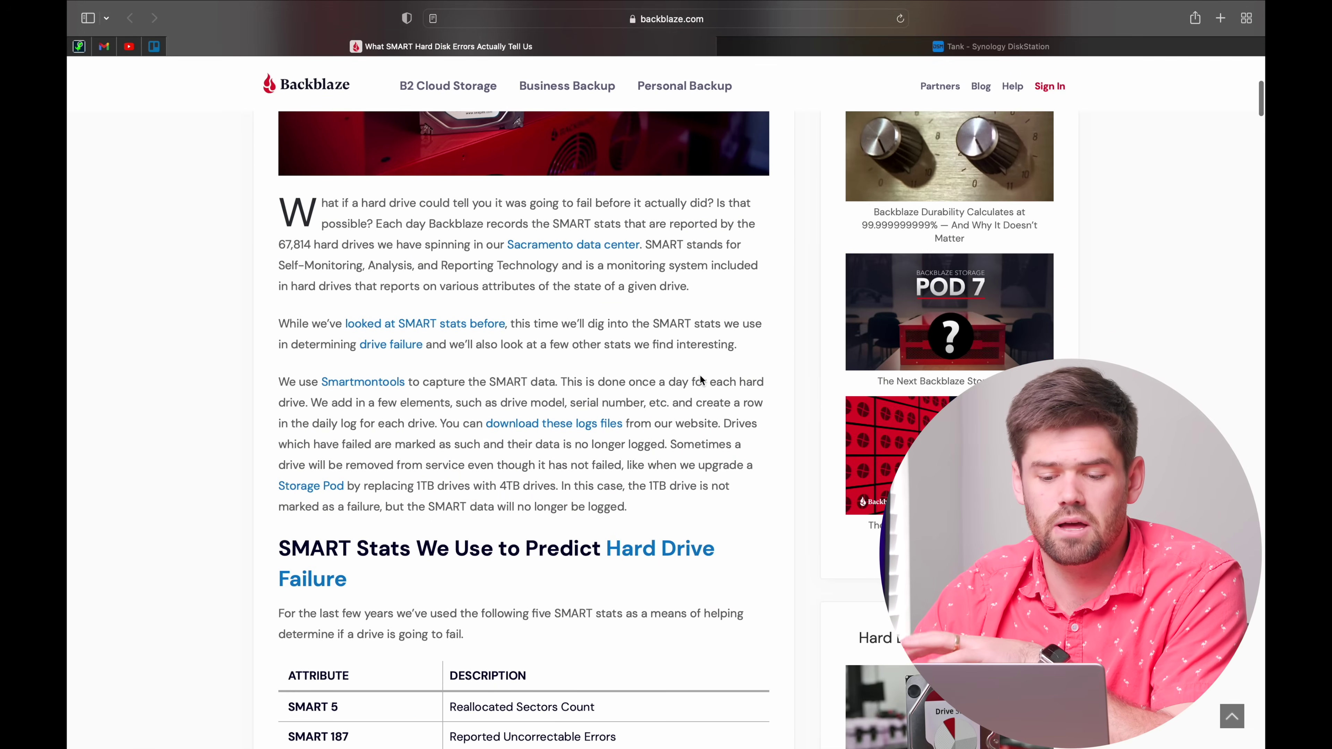
{"action": "scroll", "coordinate": [700, 377], "scroll_direction": "down", "scroll_amount": 18}
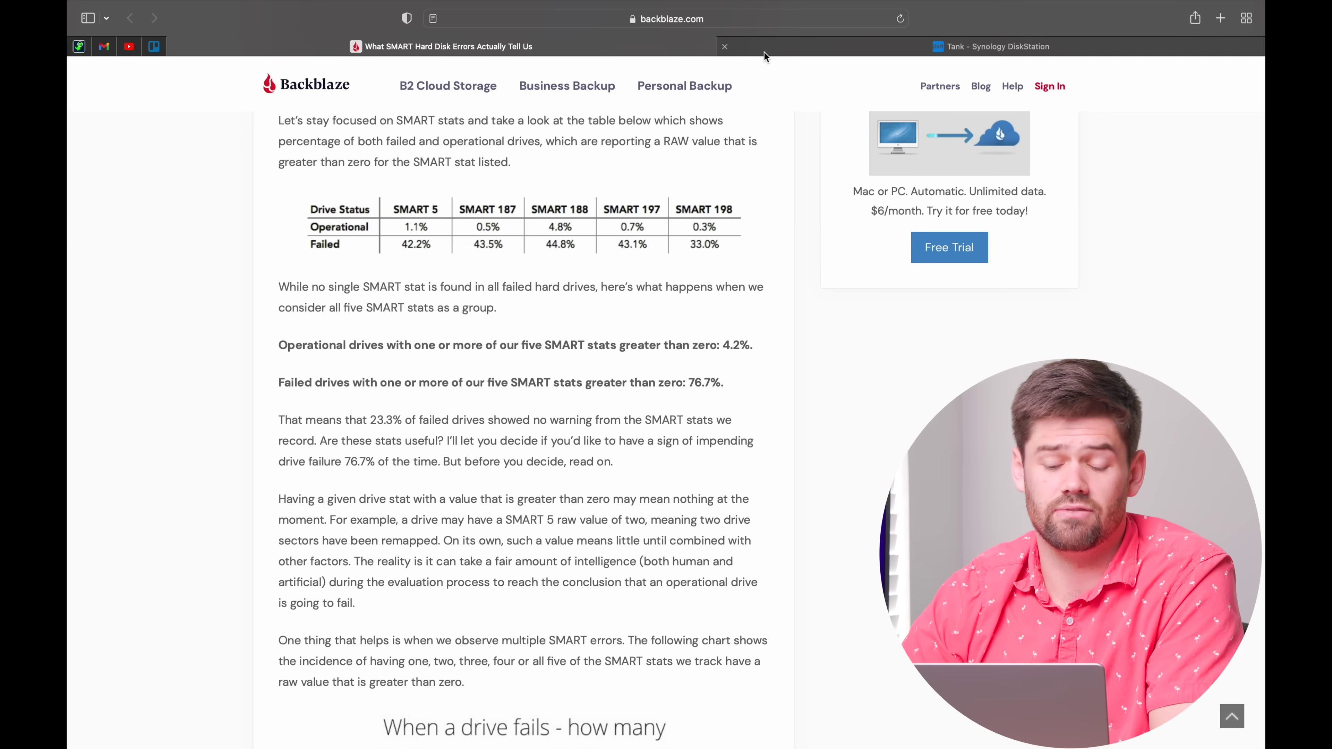
{"action": "mouse_move", "coordinate": [764, 52]}
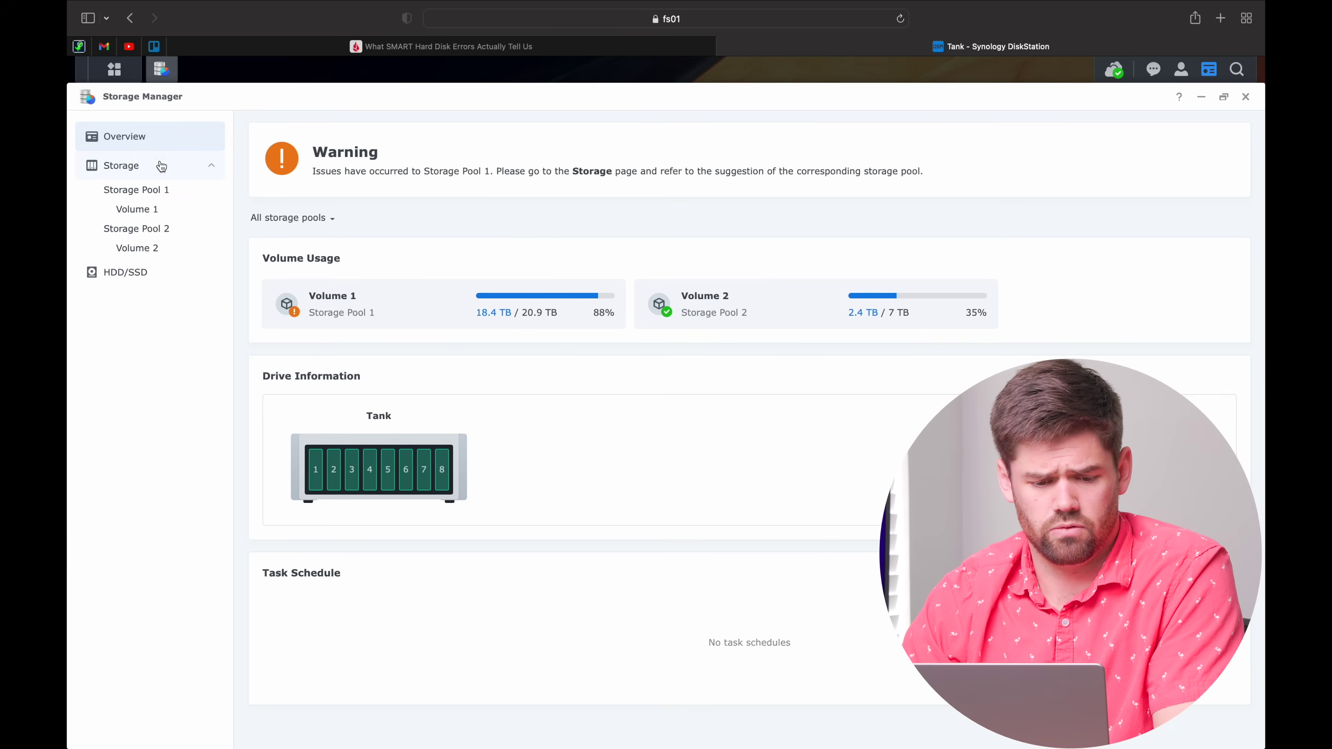
Open Storage Manager's page for the installed drives on the DiskStation
{"action": "left_click", "coordinate": [151, 271]}
Open the HDD/SSD logs listing Drive 7's repeated I/O errors
{"action": "left_click", "coordinate": [324, 130]}
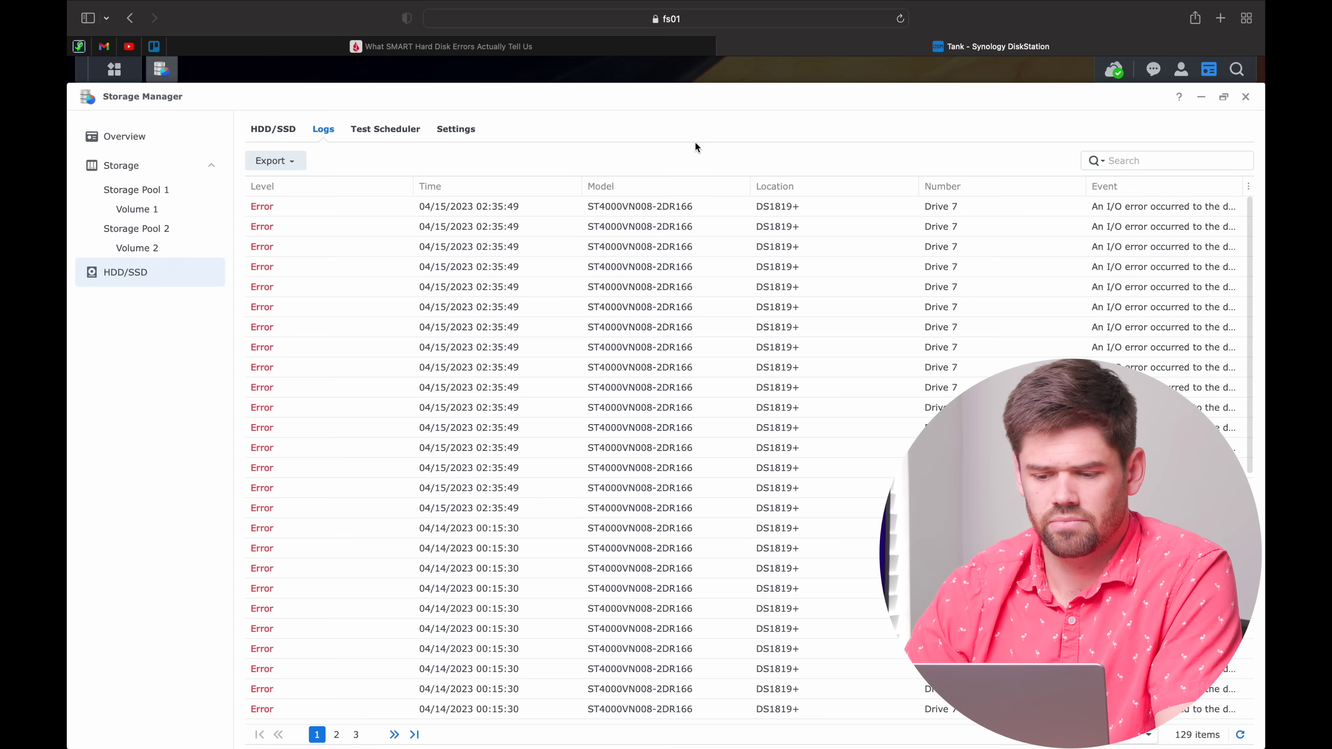
{"action": "scroll", "coordinate": [731, 302], "scroll_direction": "down", "scroll_amount": 6}
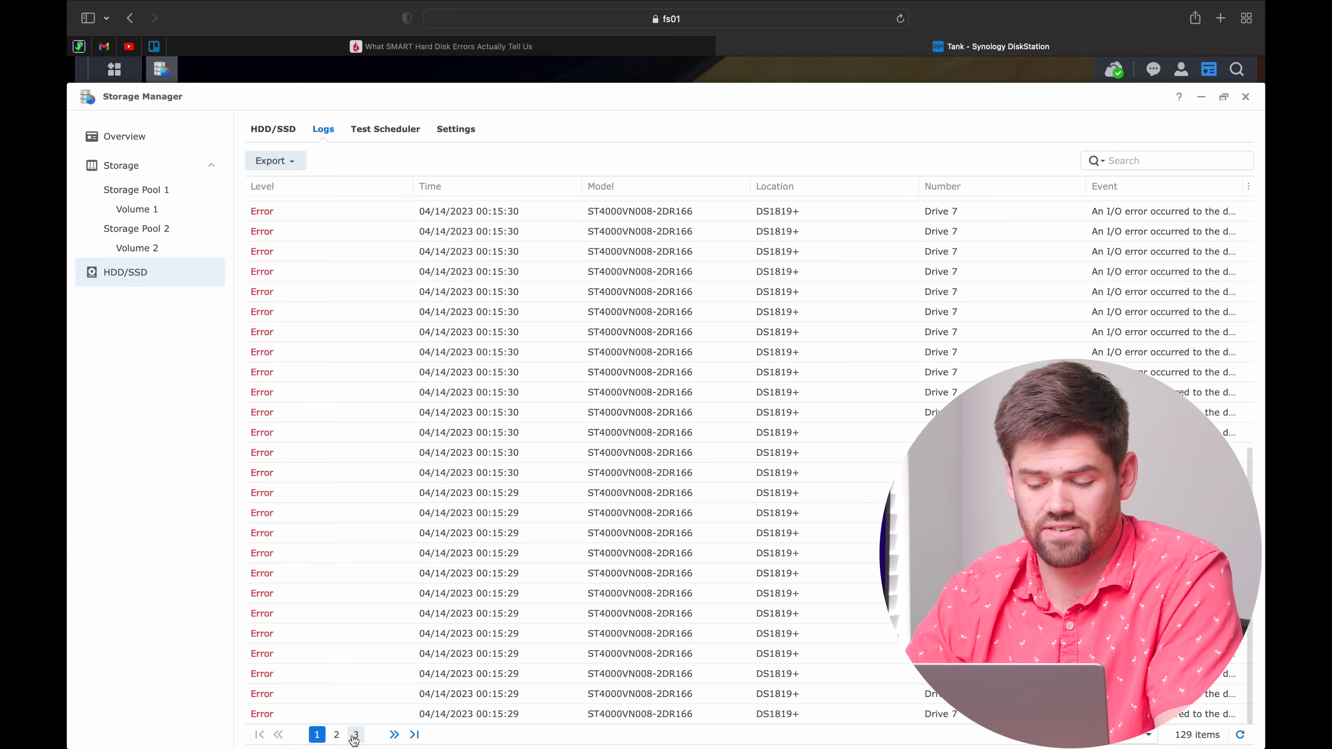
{"action": "scroll", "coordinate": [677, 577], "scroll_direction": "up", "scroll_amount": 2}
{"action": "scroll", "coordinate": [655, 579], "scroll_direction": "up", "scroll_amount": 5}
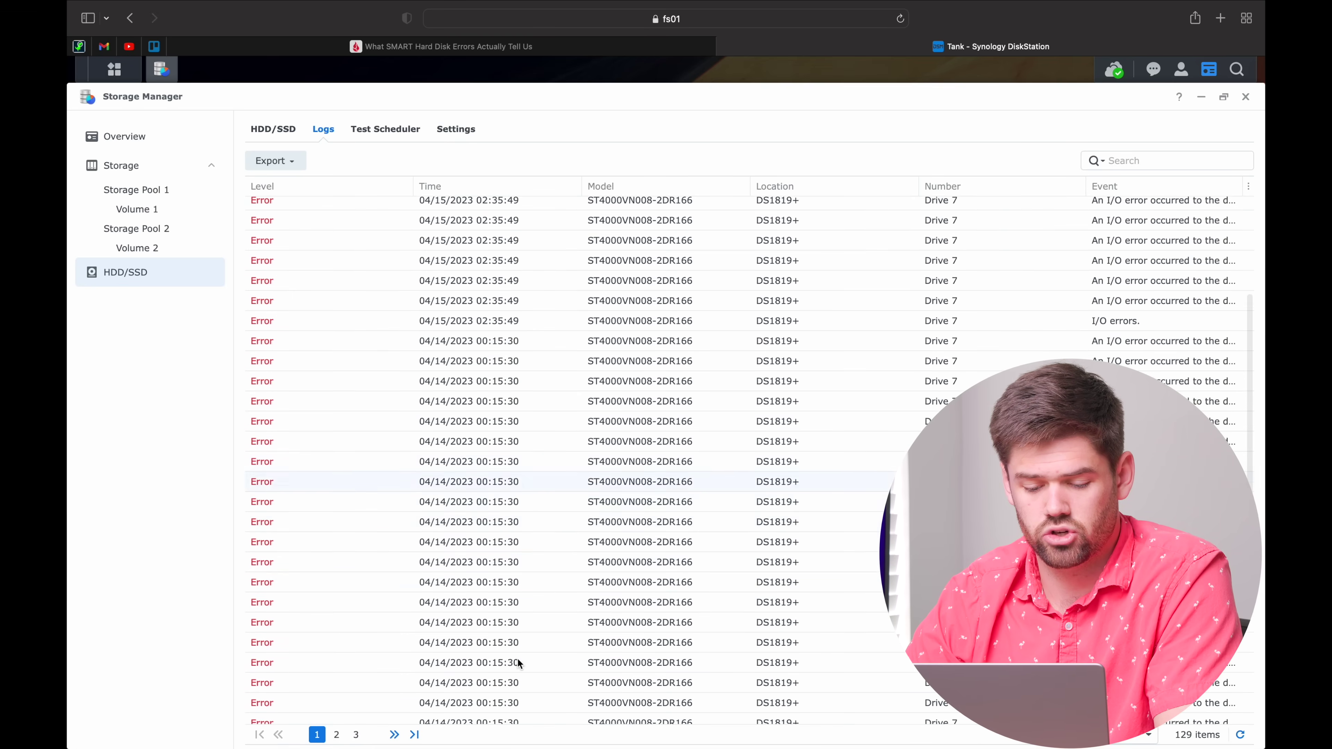
Page the logs to page 2 and back to page 1, then open Storage Pool 1's RAID 5 details
{"action": "left_click", "coordinate": [336, 734]}
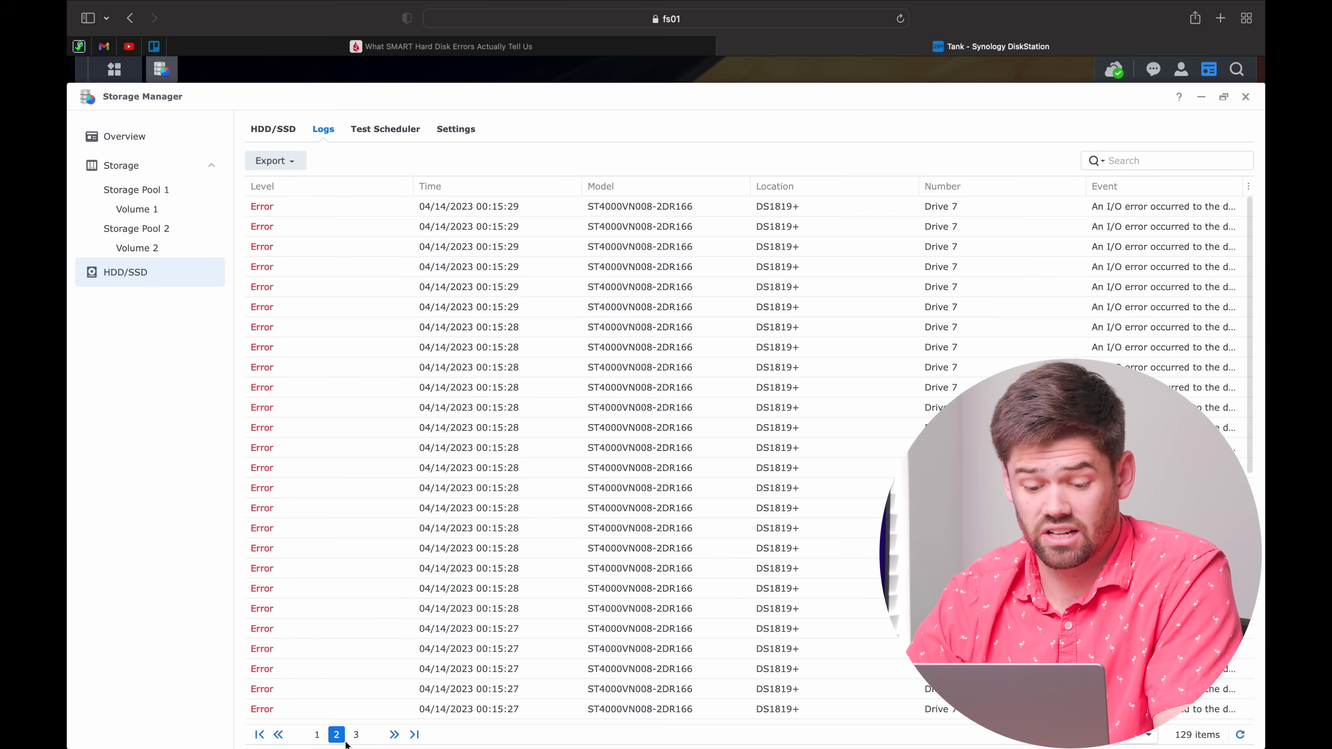
{"action": "left_click", "coordinate": [317, 735]}
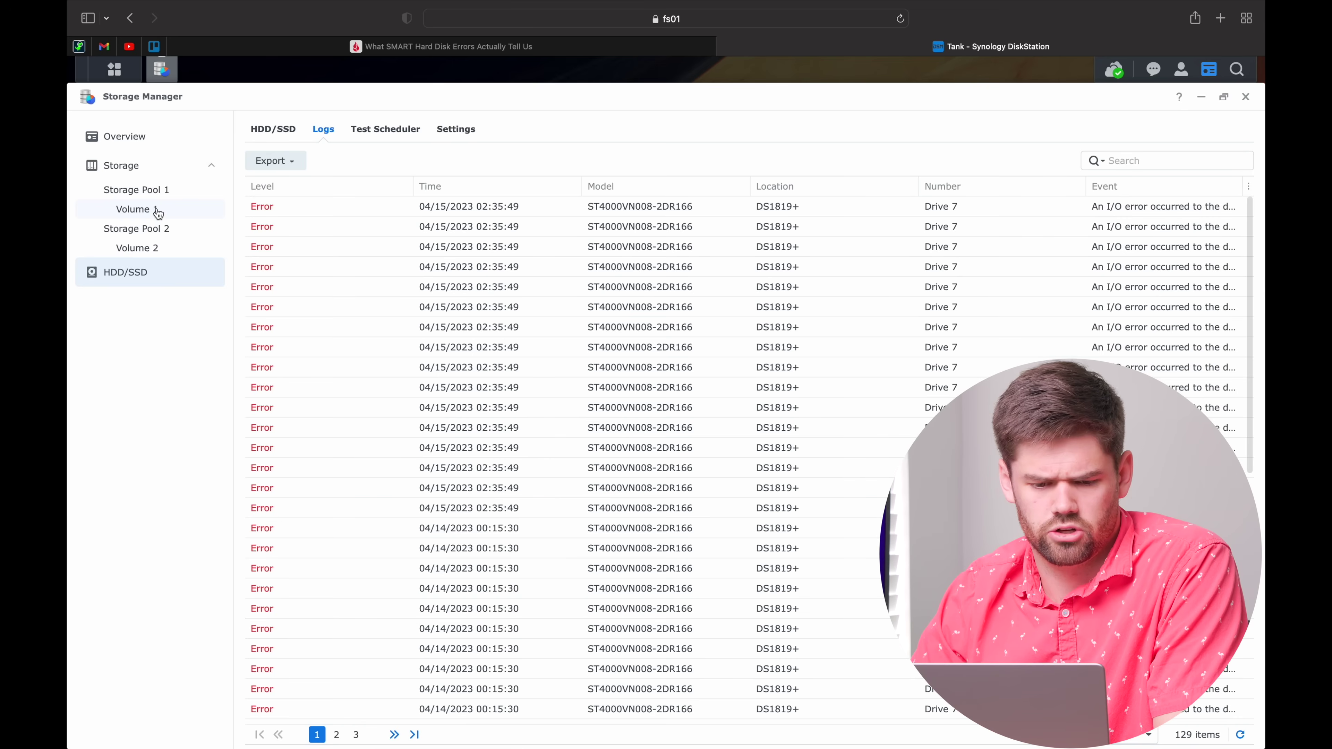
{"action": "left_click", "coordinate": [163, 190]}
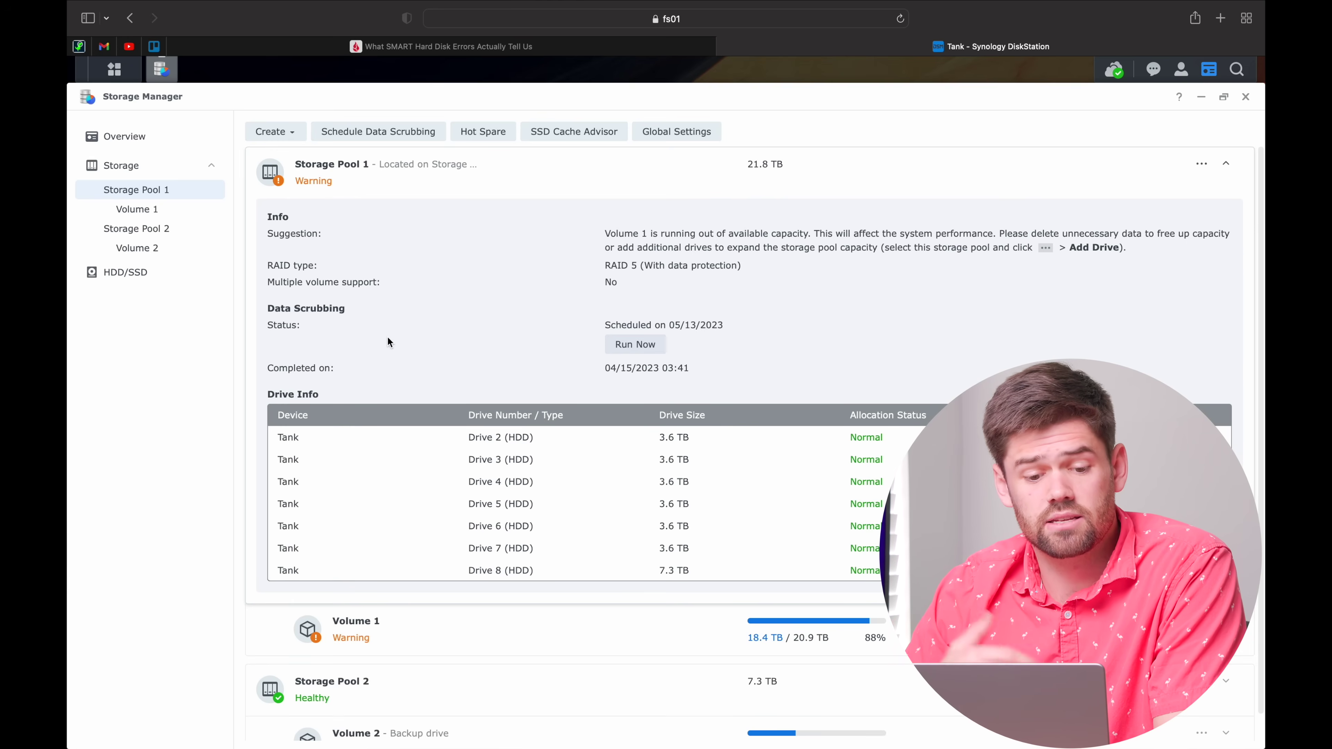
Open the eight-drive list and open Drive 7's Health Info, showing healthy at 31 °C
{"action": "left_click", "coordinate": [140, 274]}
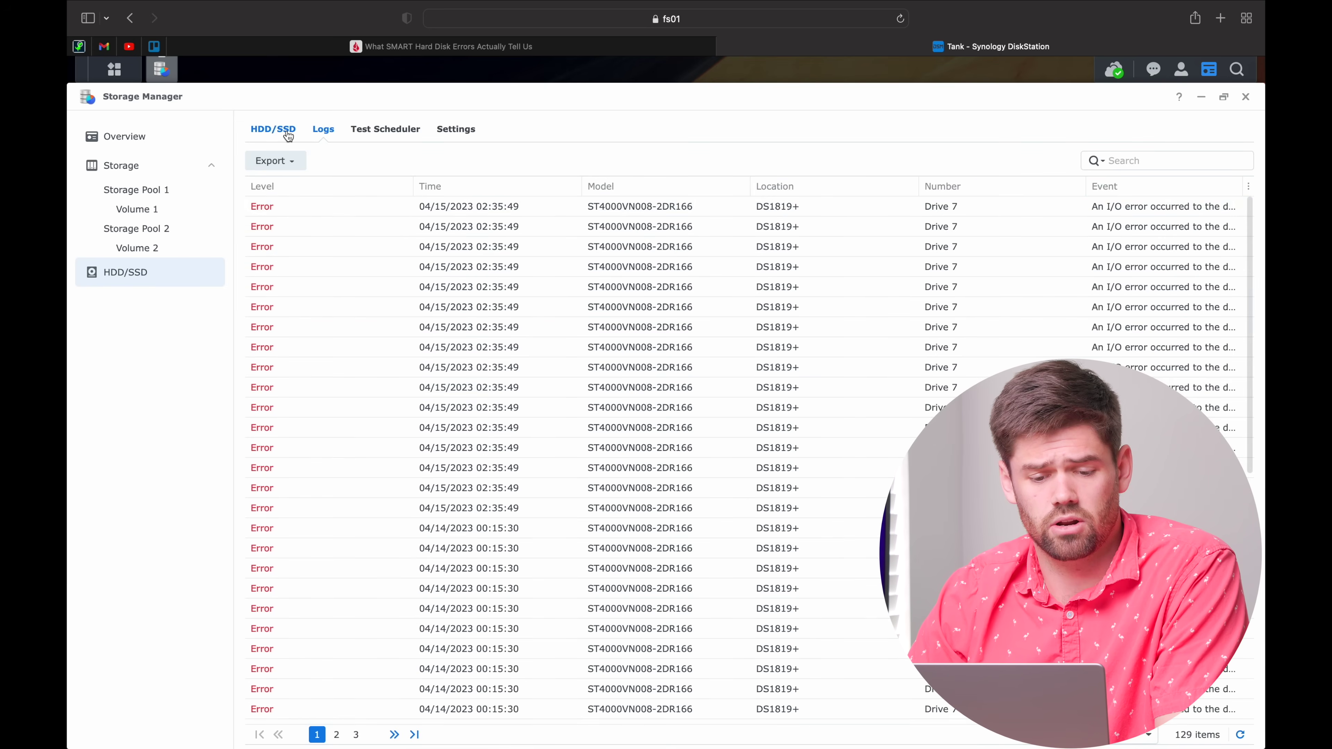
{"action": "left_click", "coordinate": [273, 129]}
{"action": "left_click", "coordinate": [366, 326]}
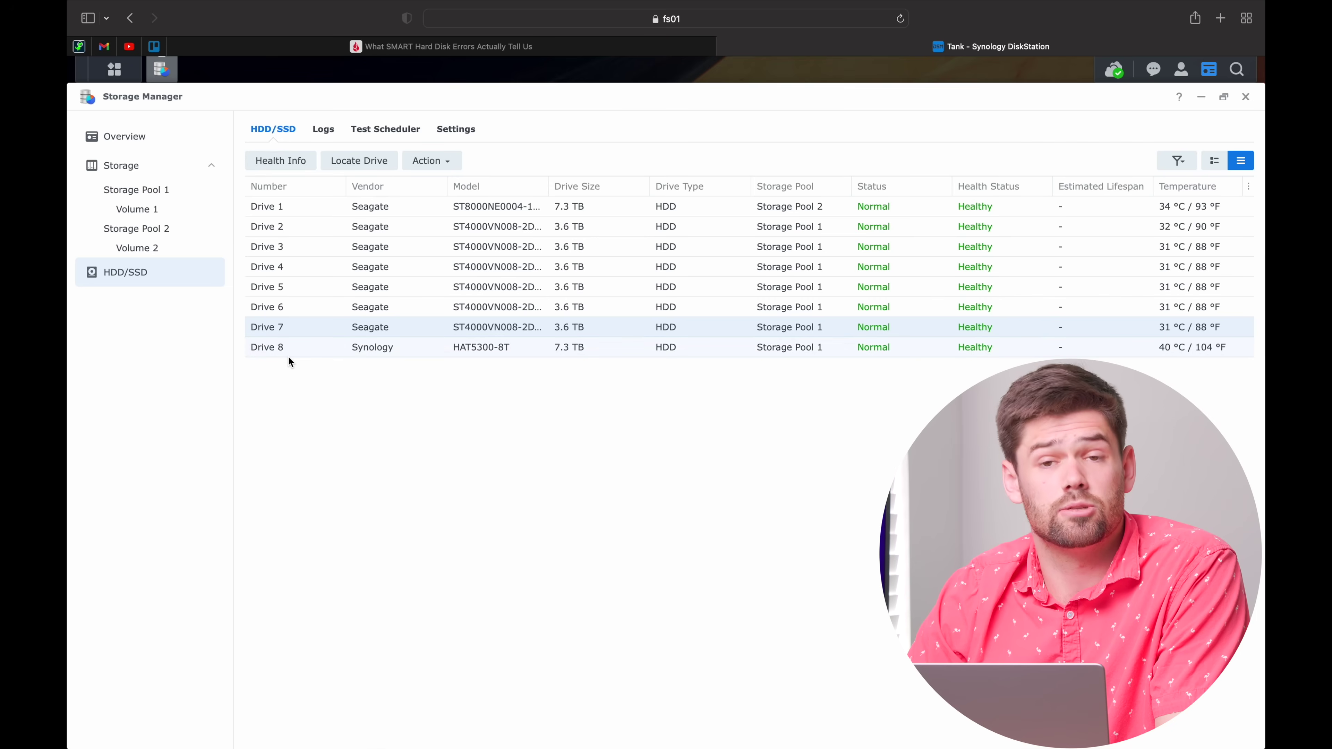
{"action": "left_click", "coordinate": [298, 162]}
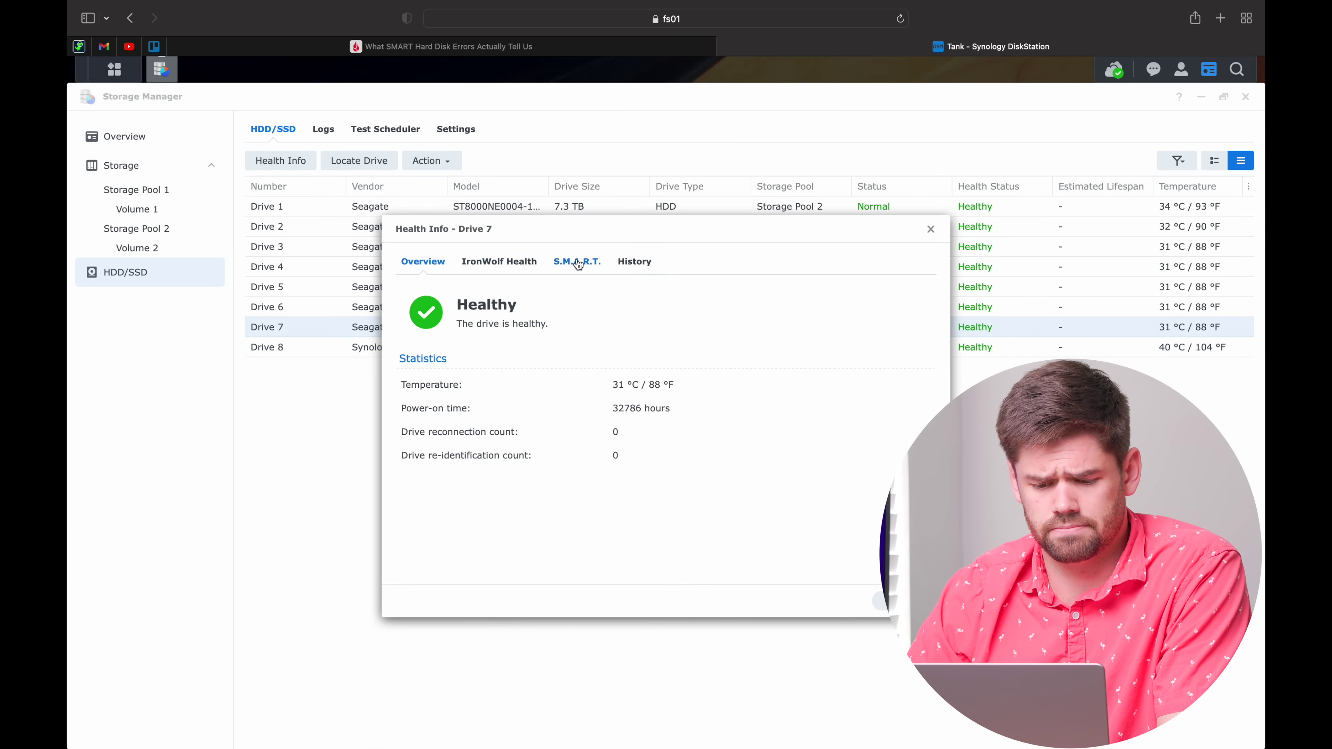
Start a quick S.M.A.R.T. test on Drive 7 and confirm it
{"action": "left_click", "coordinate": [577, 262]}
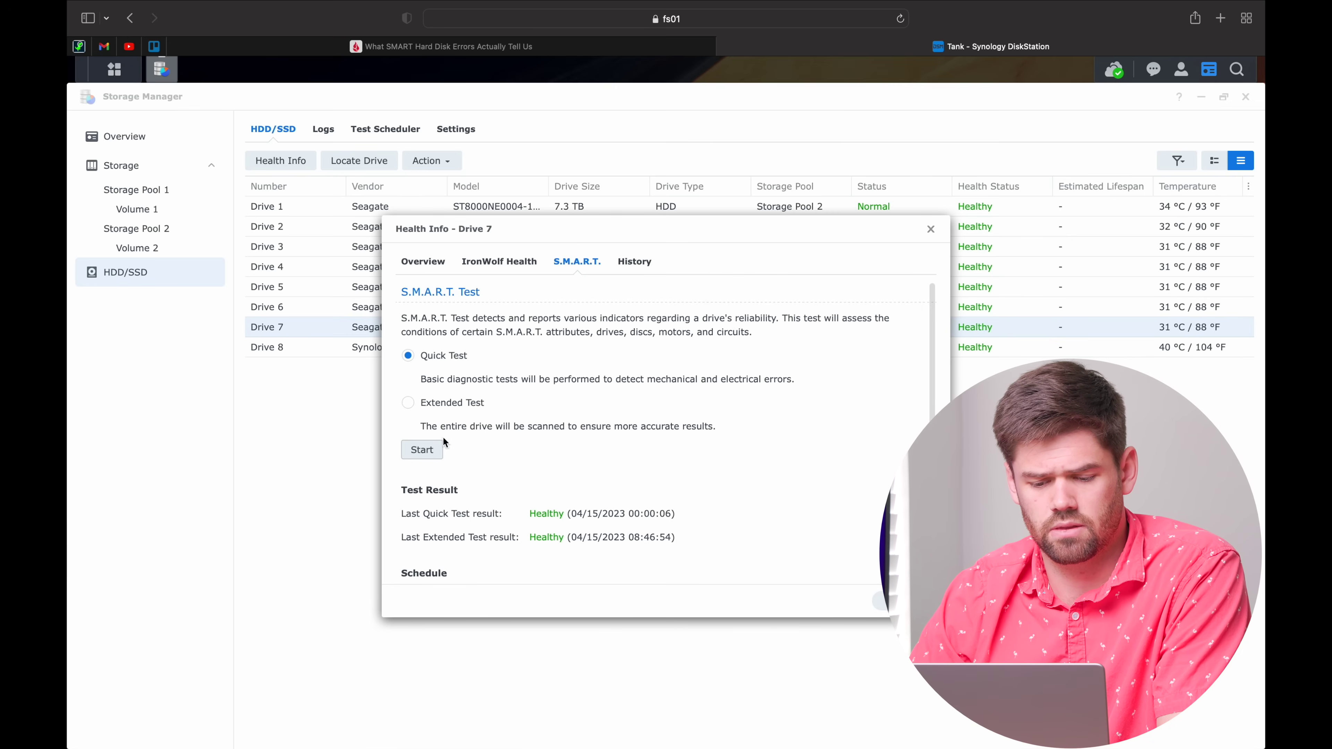
{"action": "left_click", "coordinate": [440, 449]}
{"action": "left_click", "coordinate": [819, 445]}
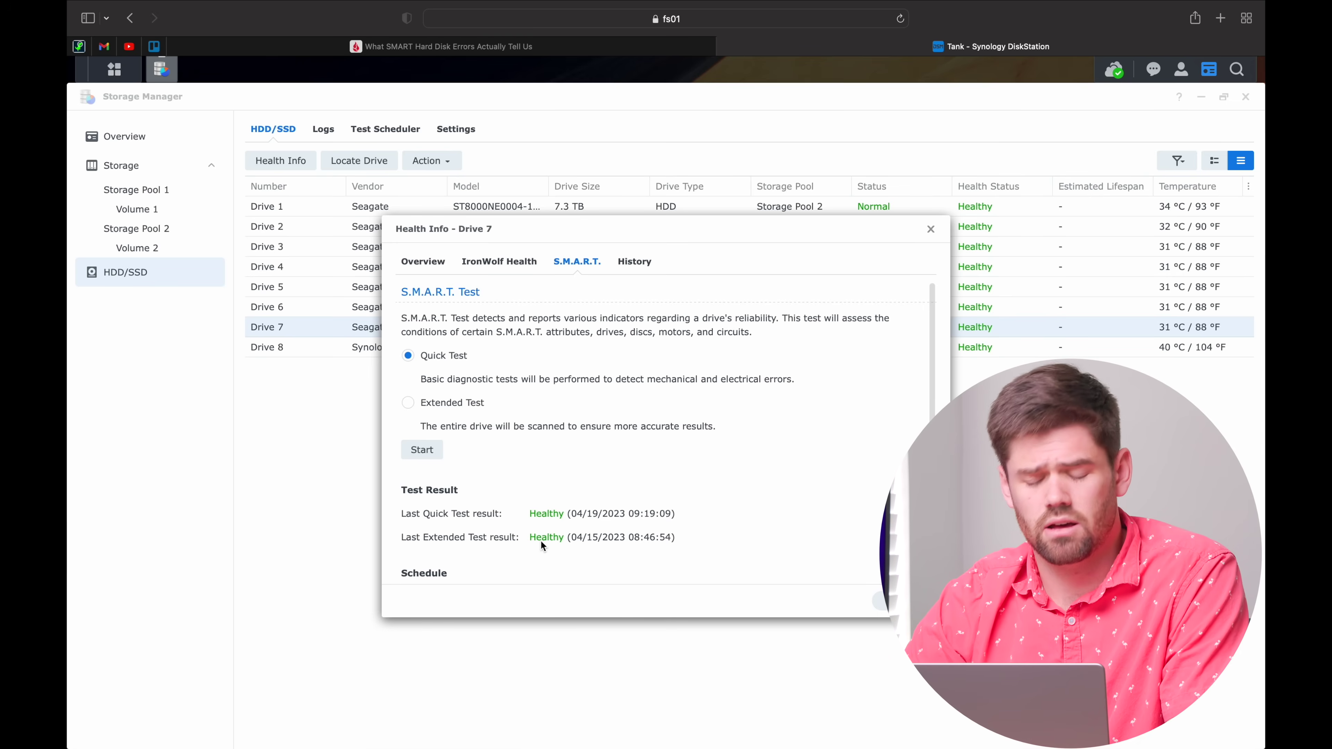
Check Drive 7's IronWolf Health result, then open its full S.M.A.R.T. attribute table
{"action": "scroll", "coordinate": [583, 520], "scroll_direction": "down", "scroll_amount": 3}
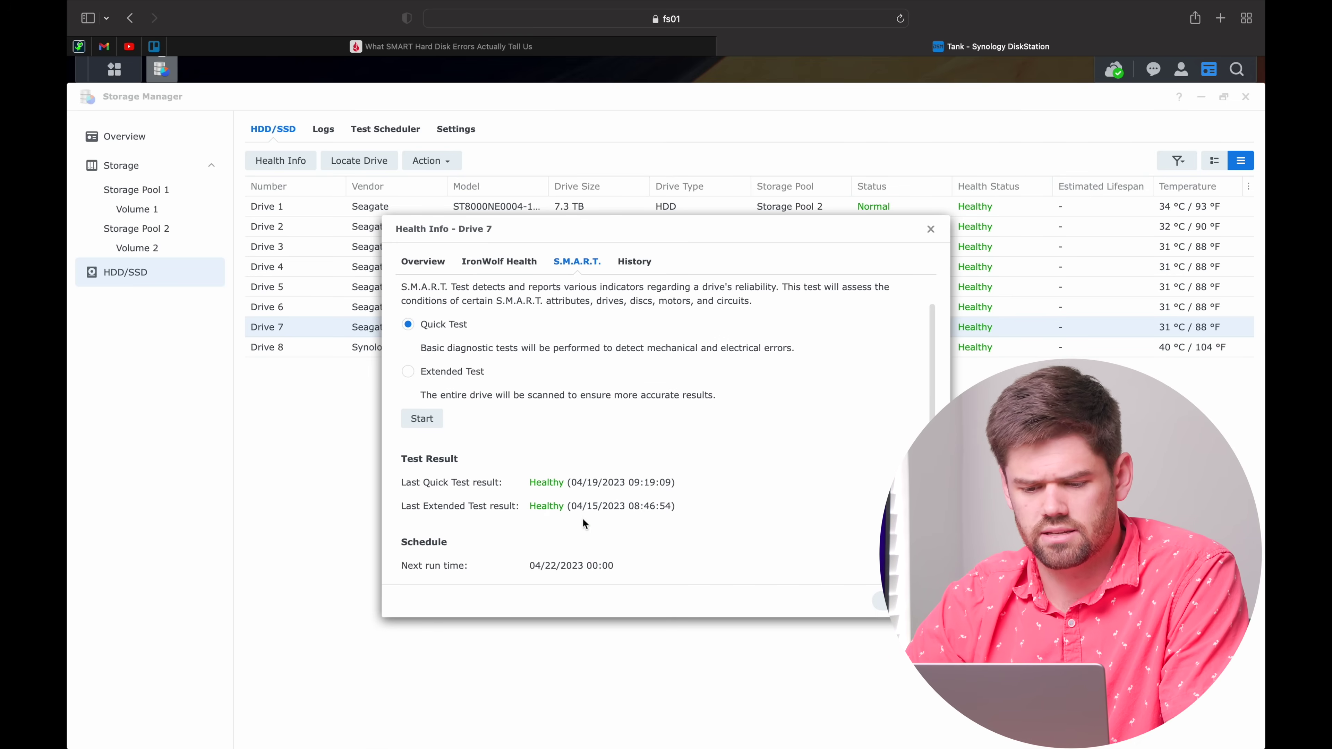
{"action": "left_click", "coordinate": [523, 265]}
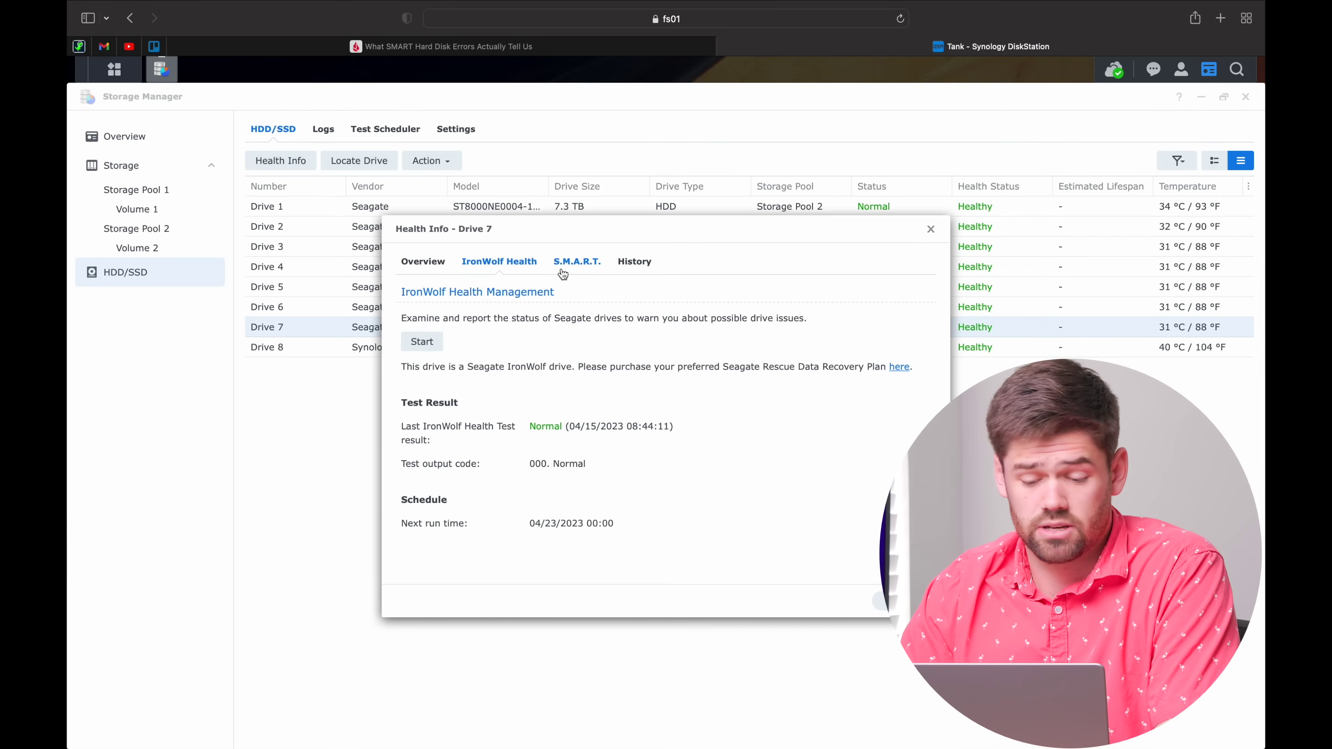
{"action": "left_click", "coordinate": [562, 268]}
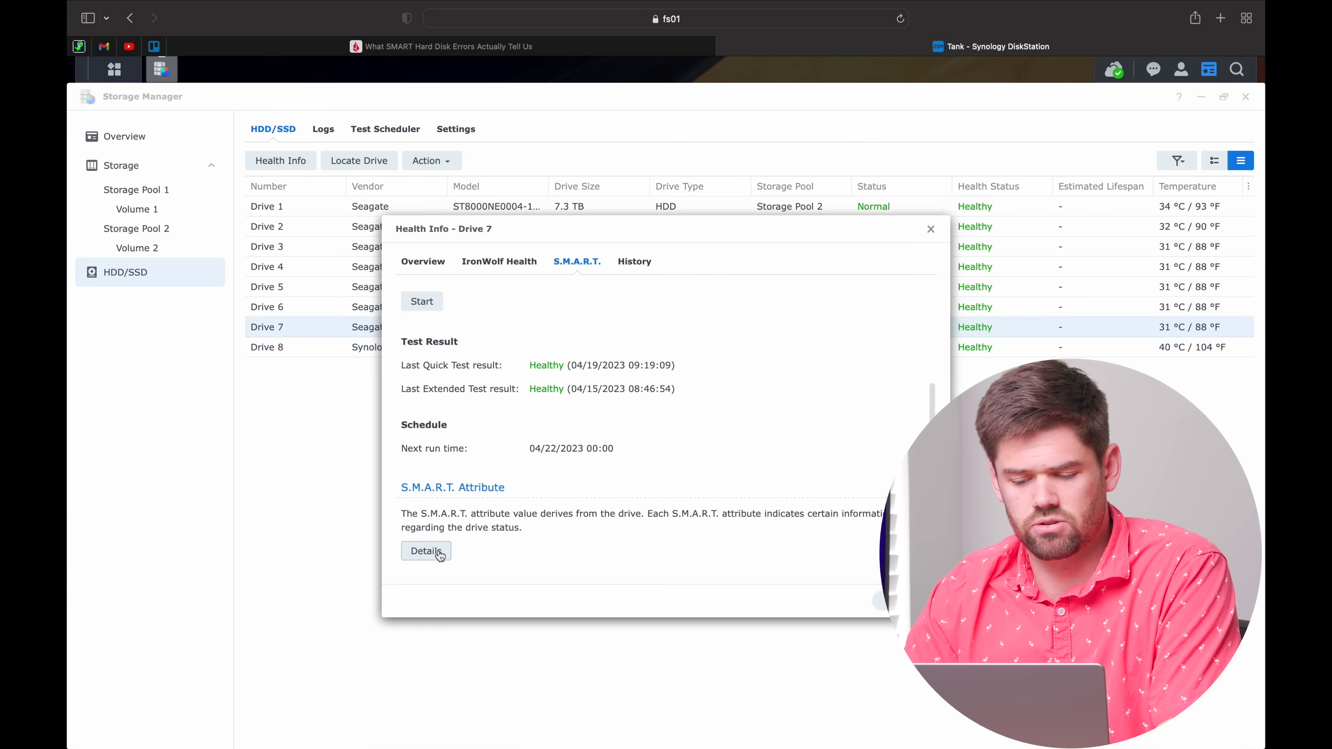
{"action": "left_click", "coordinate": [426, 551]}
Compare the Backblaze SMART article against Drive 7's attribute table, scrolling through the table
{"action": "left_click", "coordinate": [536, 49]}
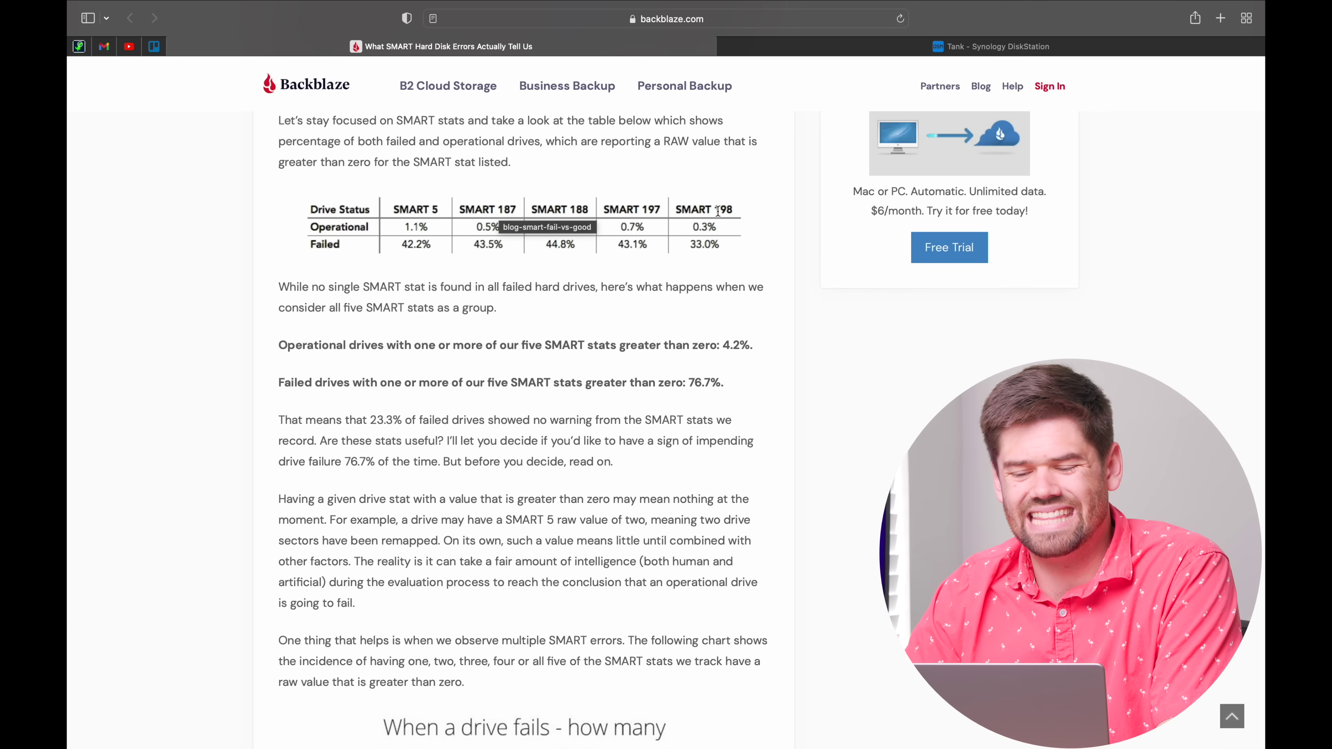
{"action": "left_click", "coordinate": [846, 50]}
{"action": "scroll", "coordinate": [721, 388], "scroll_direction": "down", "scroll_amount": 1}
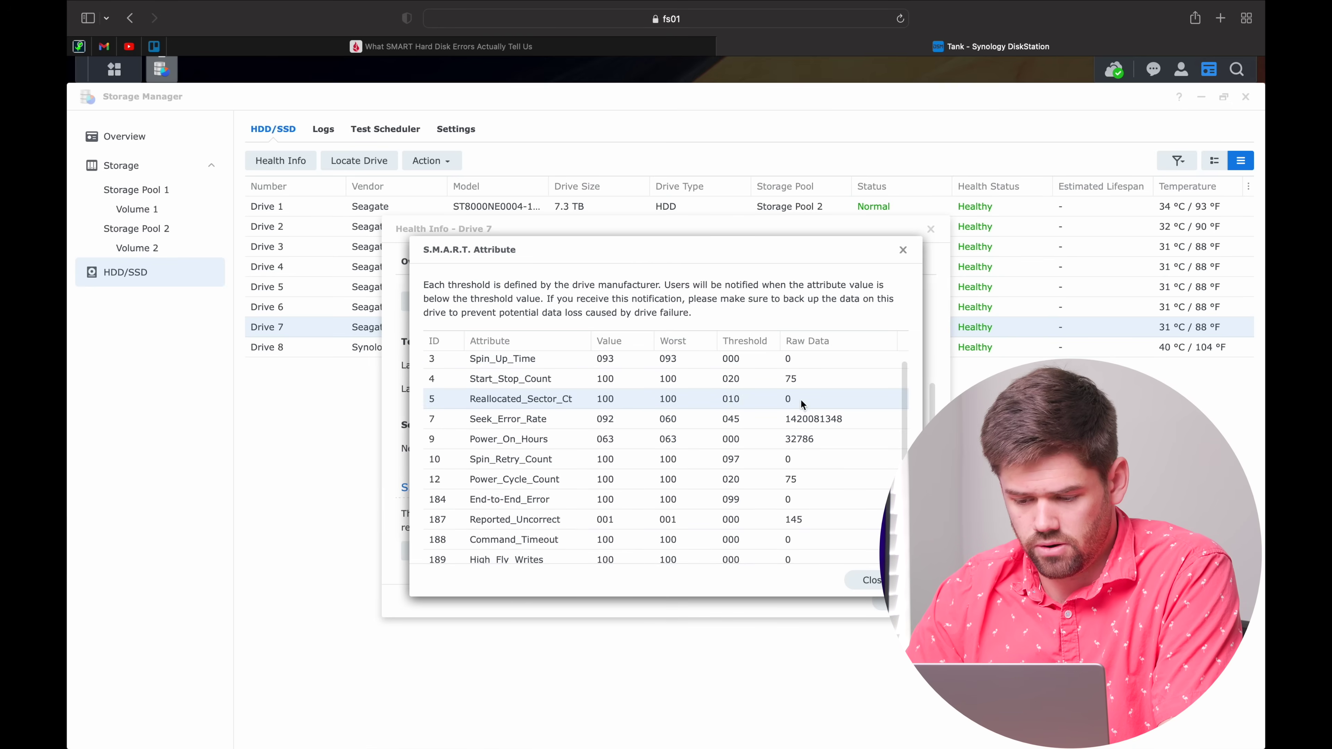
{"action": "scroll", "coordinate": [699, 491], "scroll_direction": "down", "scroll_amount": 2}
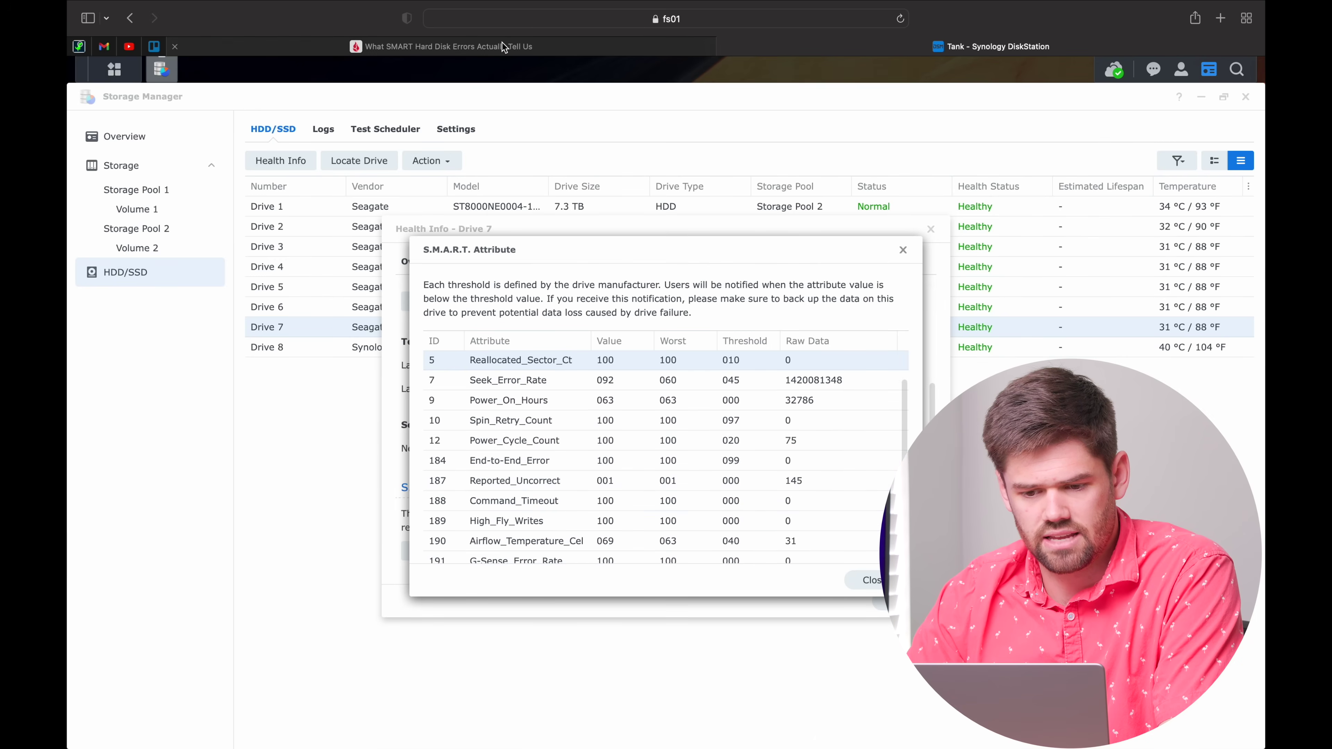
{"action": "left_click", "coordinate": [655, 42]}
{"action": "left_click", "coordinate": [781, 54]}
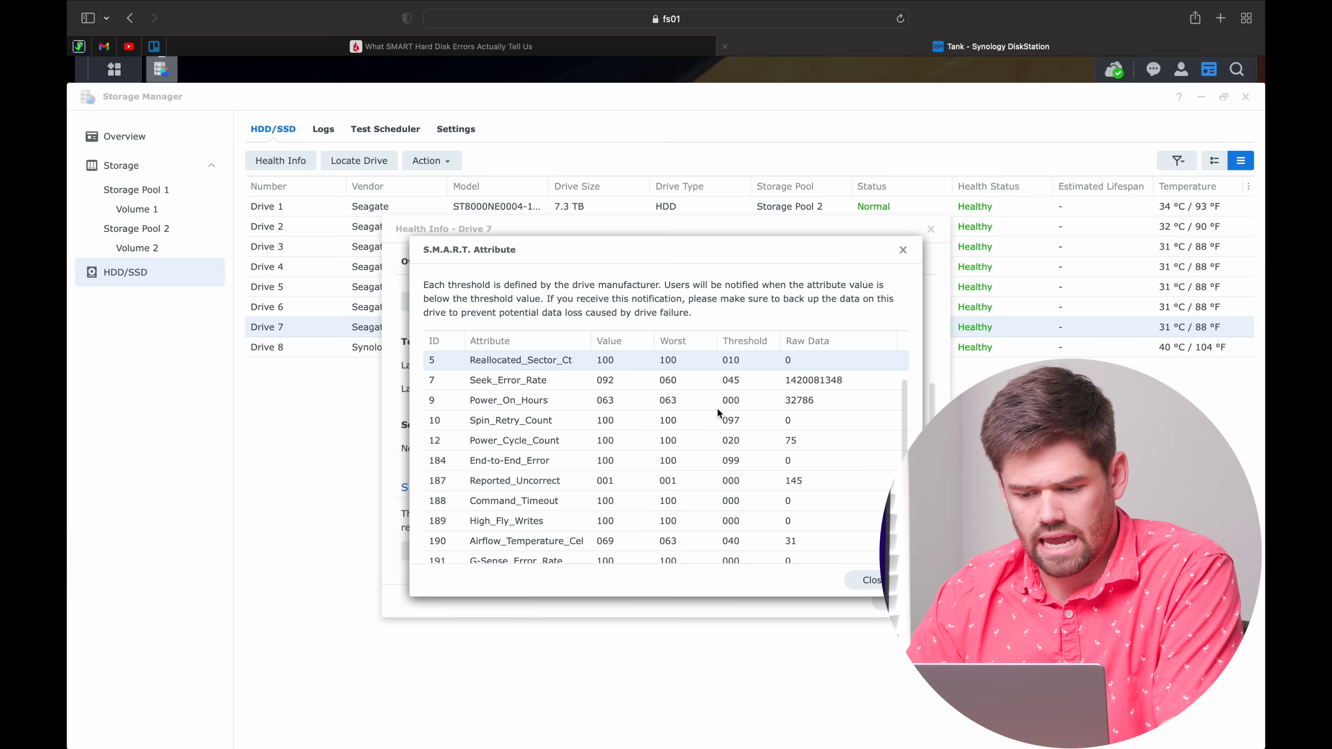
Select the 187 Reported_Uncorrect row (raw 145) and cross-check it with the Backblaze article
{"action": "left_click", "coordinate": [586, 482]}
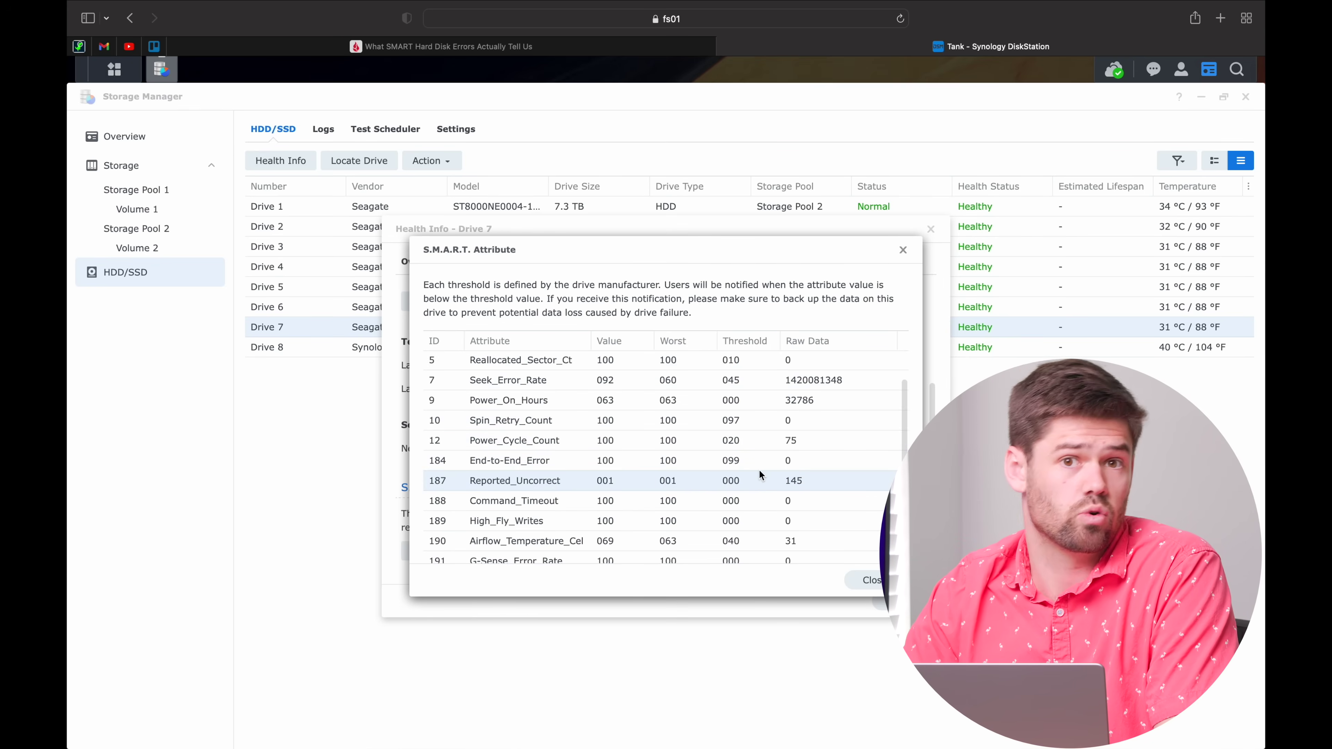
{"action": "scroll", "coordinate": [760, 473], "scroll_direction": "down", "scroll_amount": 1}
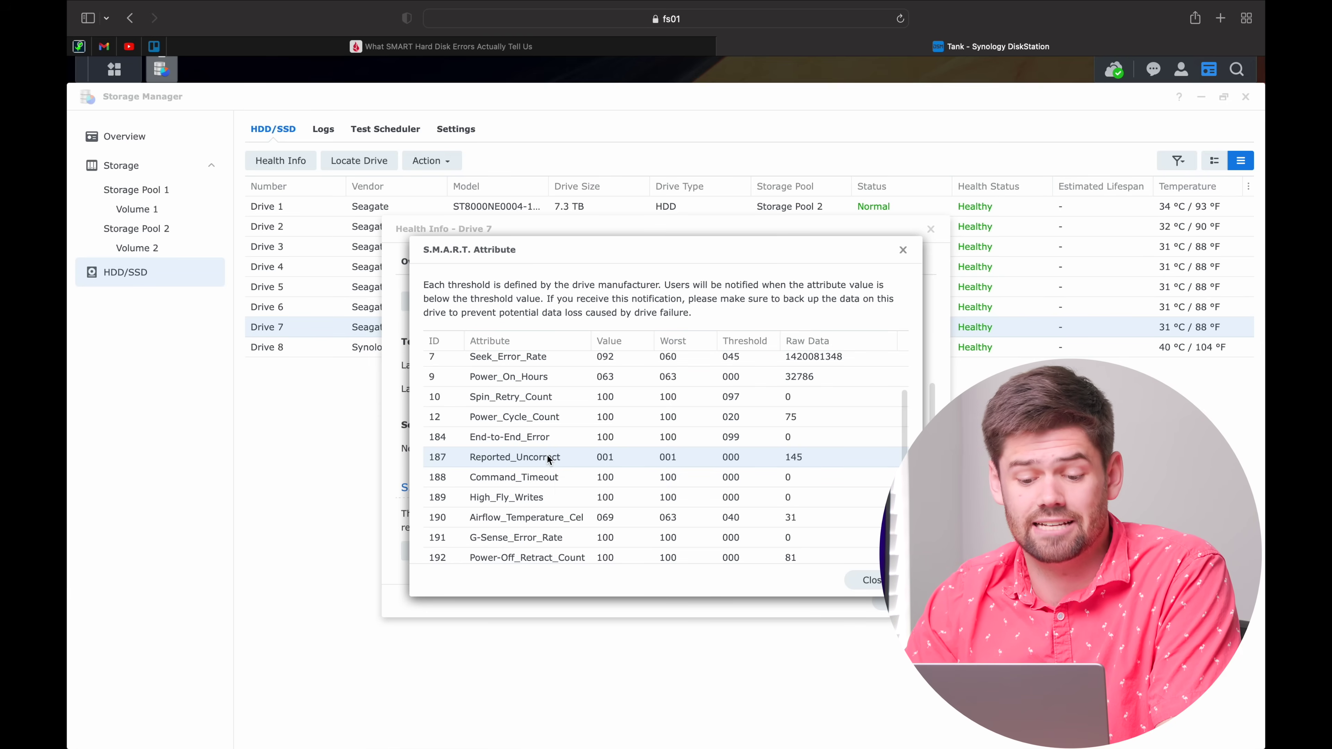
{"action": "scroll", "coordinate": [548, 460], "scroll_direction": "down", "scroll_amount": 3}
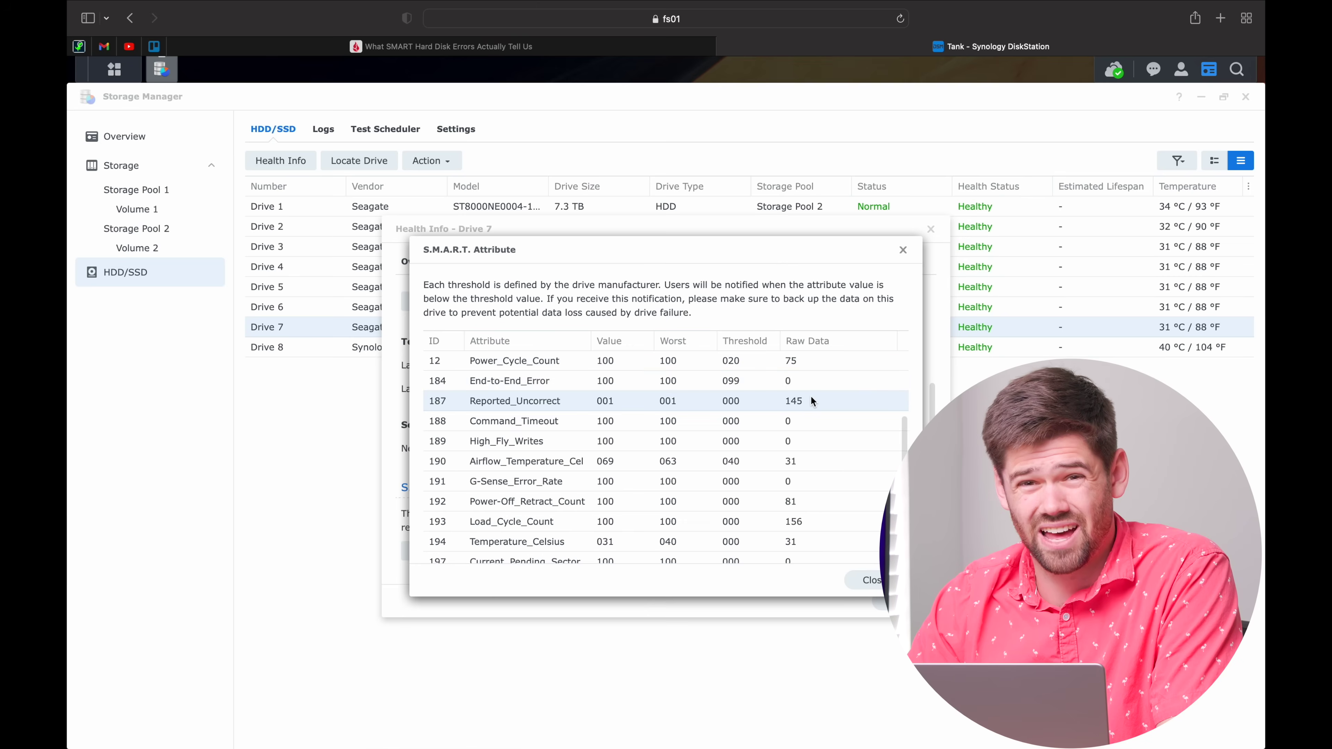
{"action": "scroll", "coordinate": [812, 401], "scroll_direction": "up", "scroll_amount": 1}
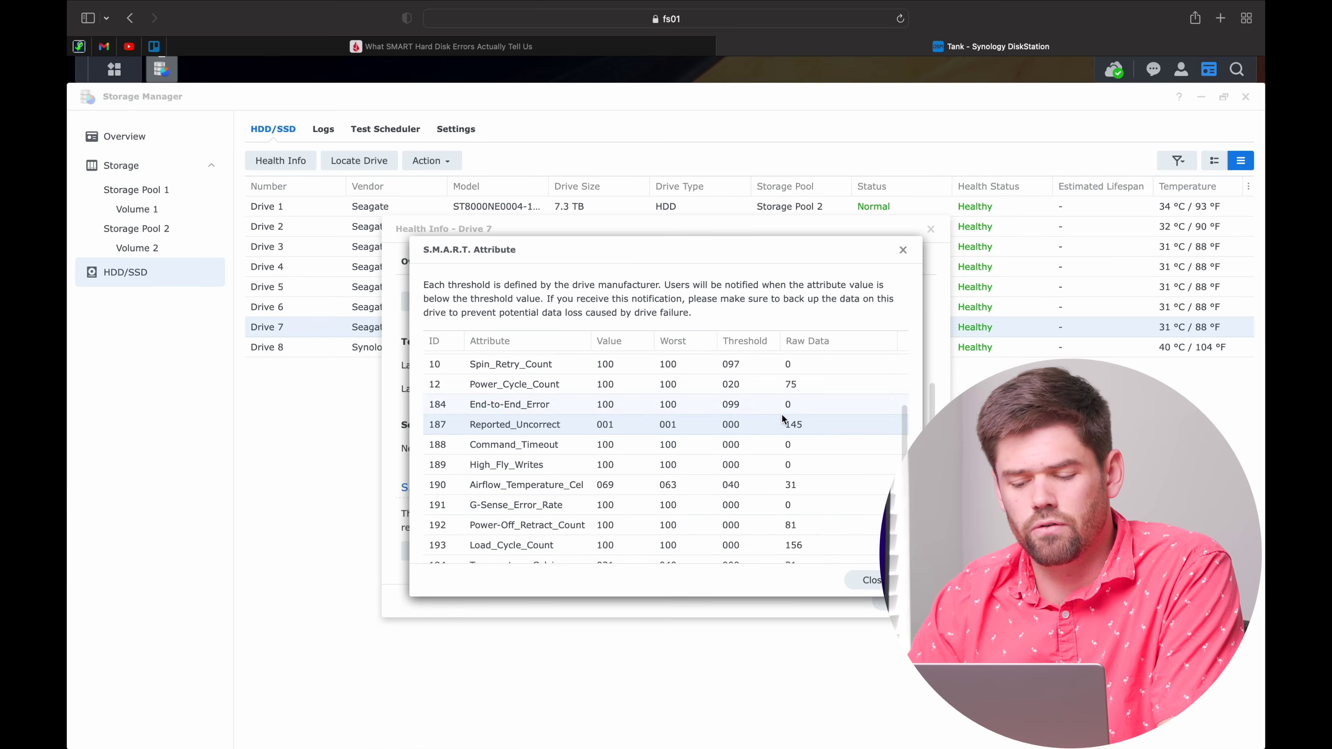
{"action": "scroll", "coordinate": [800, 429], "scroll_direction": "up", "scroll_amount": 1}
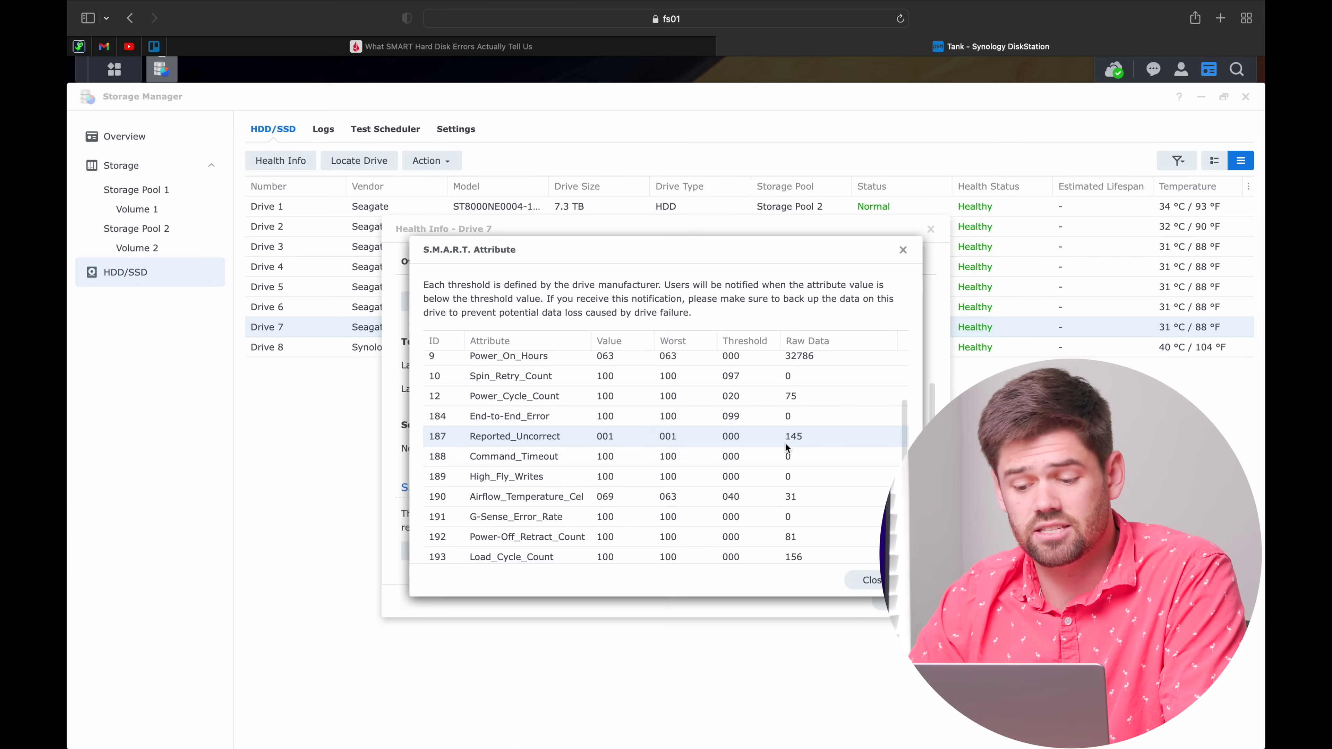
{"action": "scroll", "coordinate": [785, 442], "scroll_direction": "up", "scroll_amount": 1}
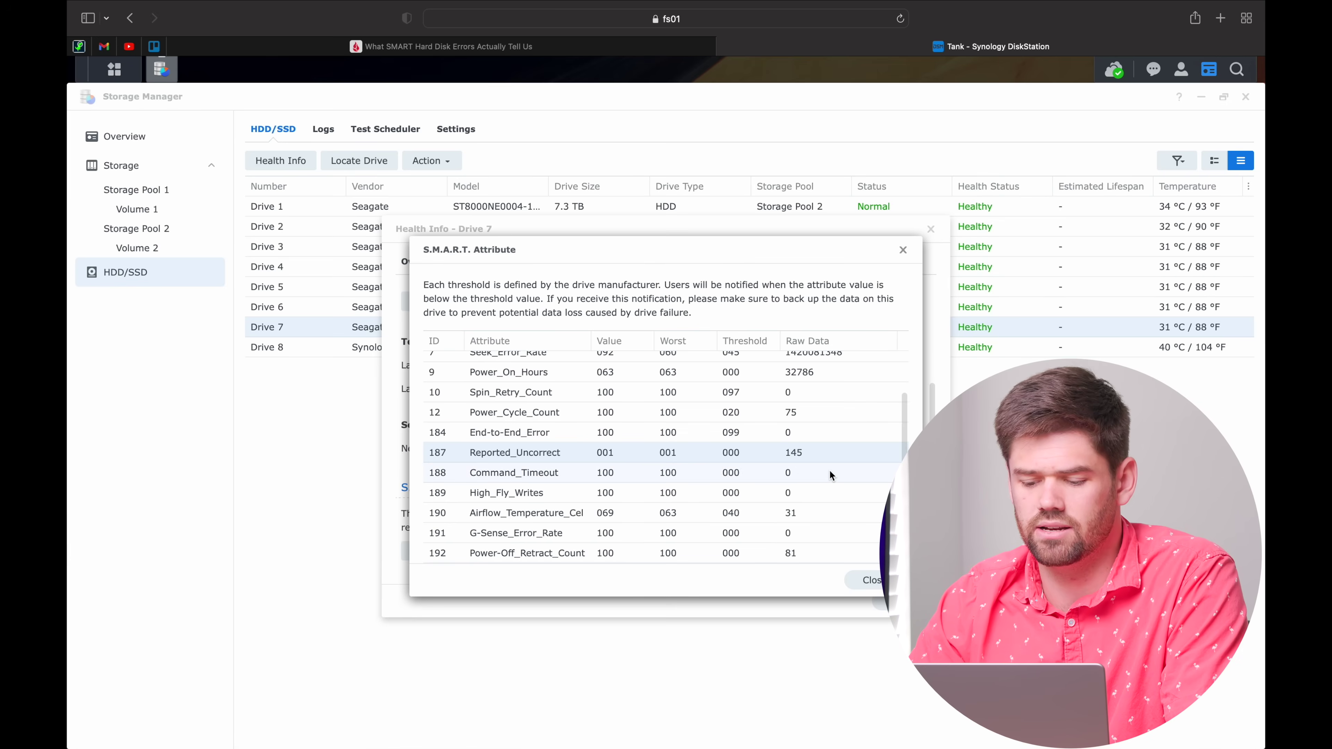
{"action": "scroll", "coordinate": [829, 474], "scroll_direction": "down", "scroll_amount": 1}
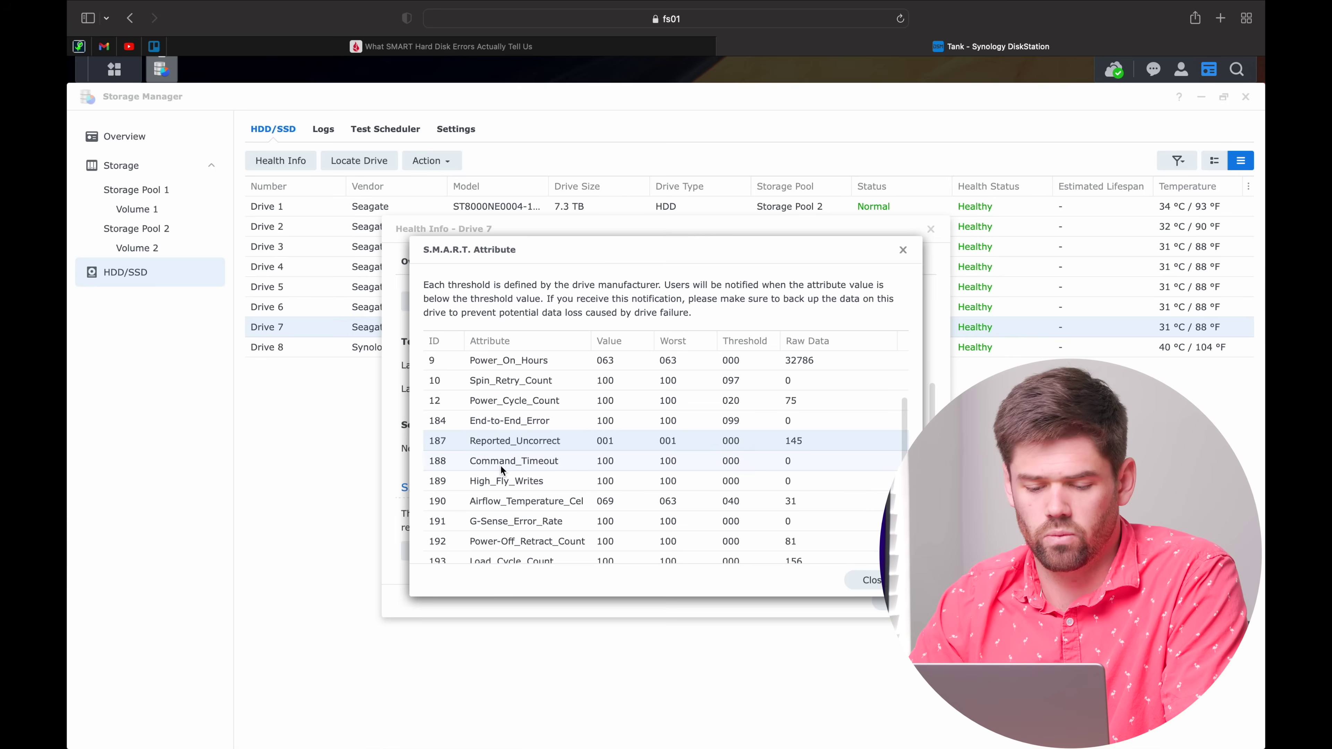
{"action": "scroll", "coordinate": [774, 464], "scroll_direction": "down", "scroll_amount": 3}
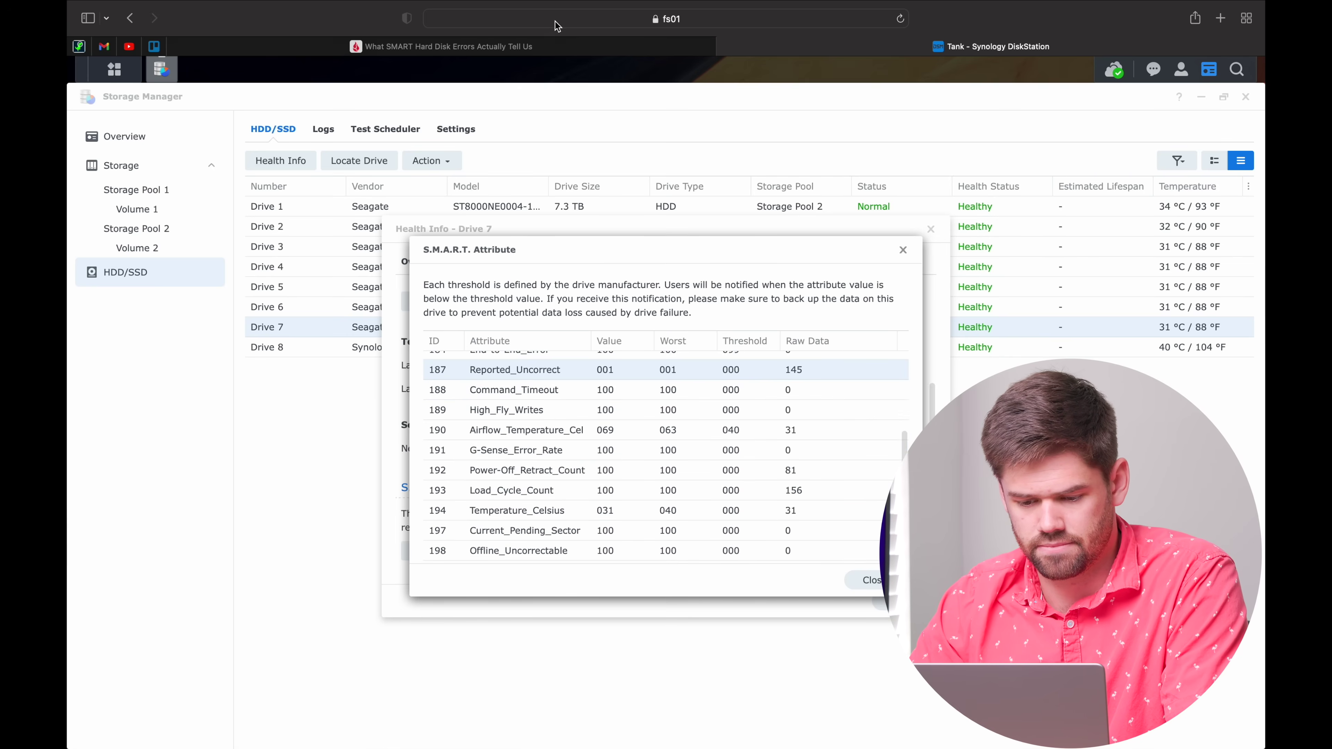
{"action": "left_click", "coordinate": [559, 52]}
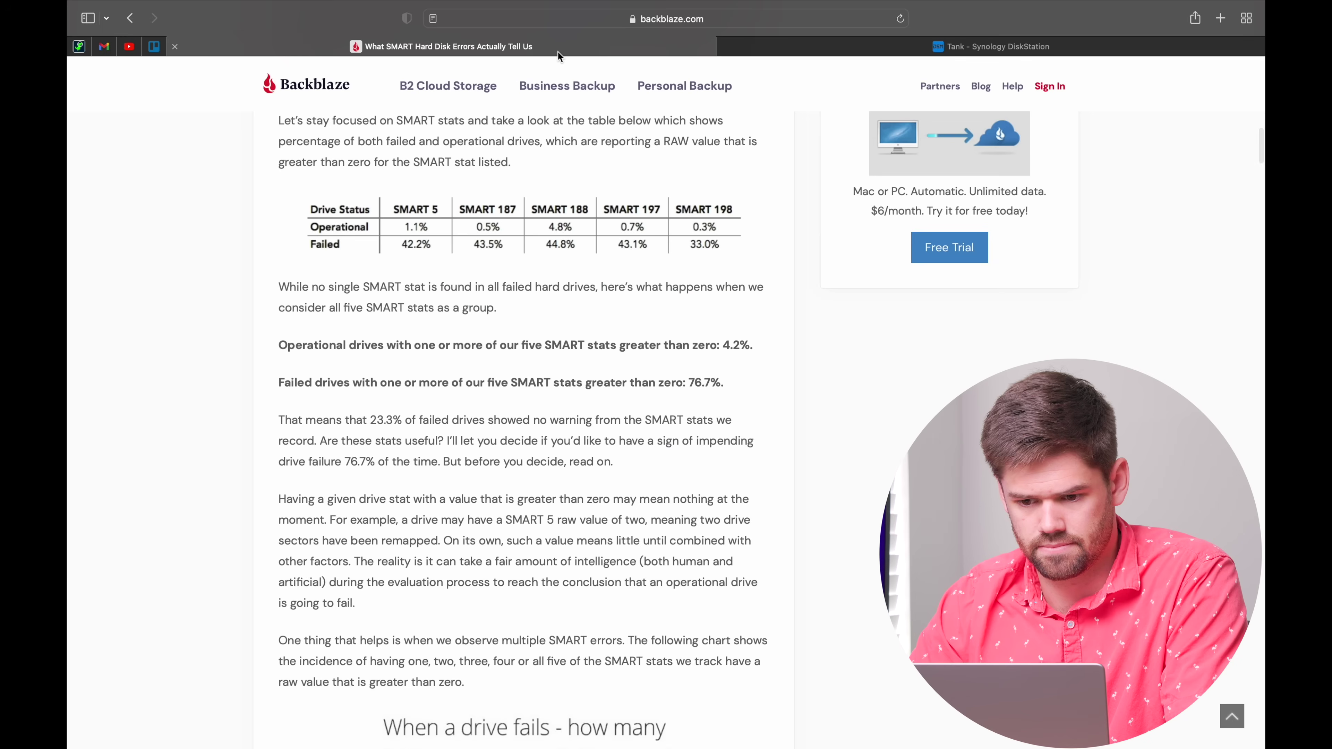
{"action": "left_click", "coordinate": [819, 49]}
Open the DSM main menu listing installed apps such as Storage Manager
{"action": "scroll", "coordinate": [794, 491], "scroll_direction": "down", "scroll_amount": 2}
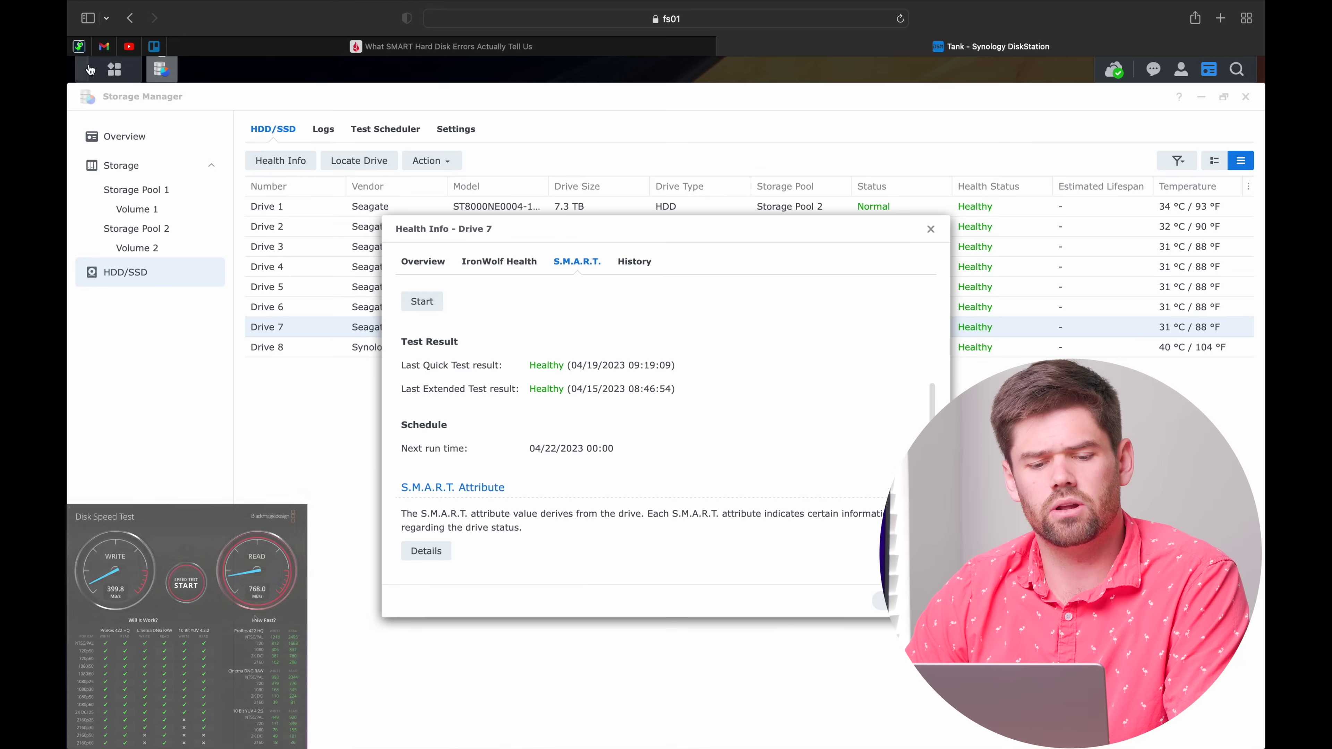
{"action": "left_click", "coordinate": [108, 71]}
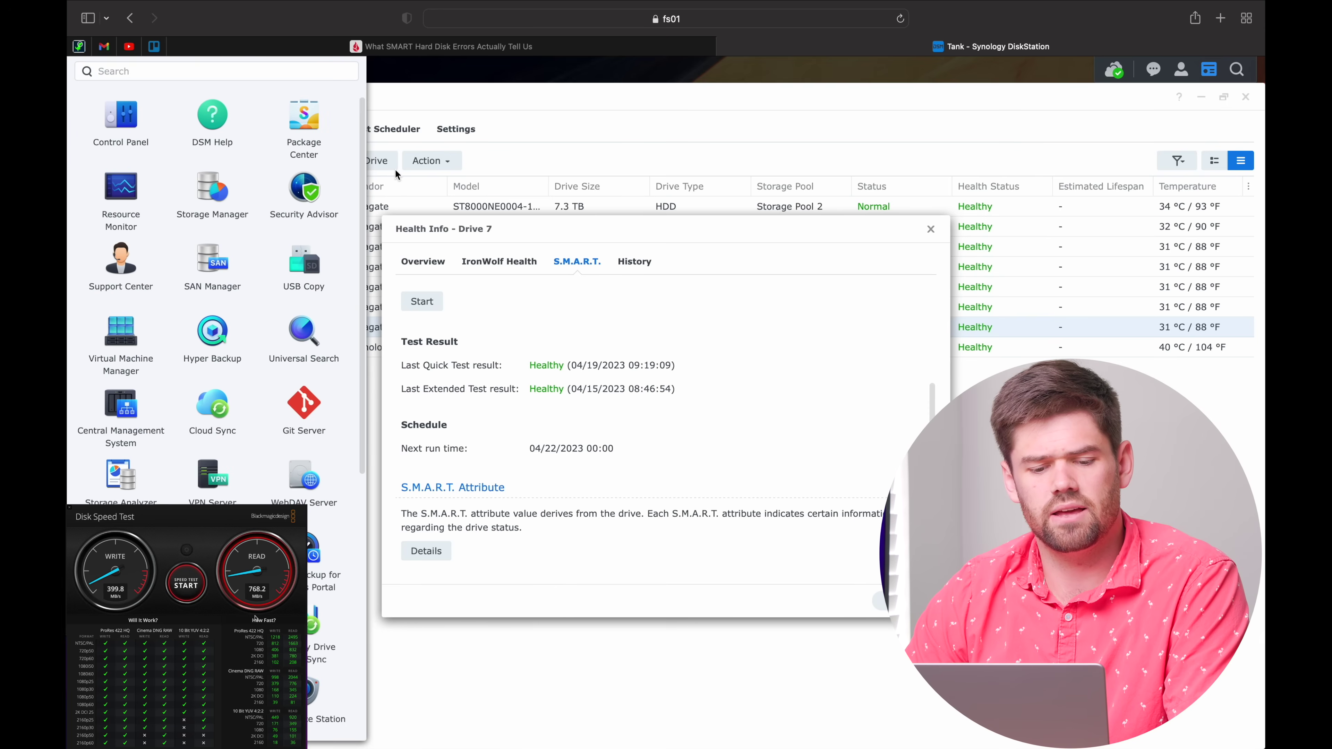
In Resource Monitor, view per-drive utilization and read/write speeds for all eight drives, then close the list
{"action": "left_click", "coordinate": [120, 189]}
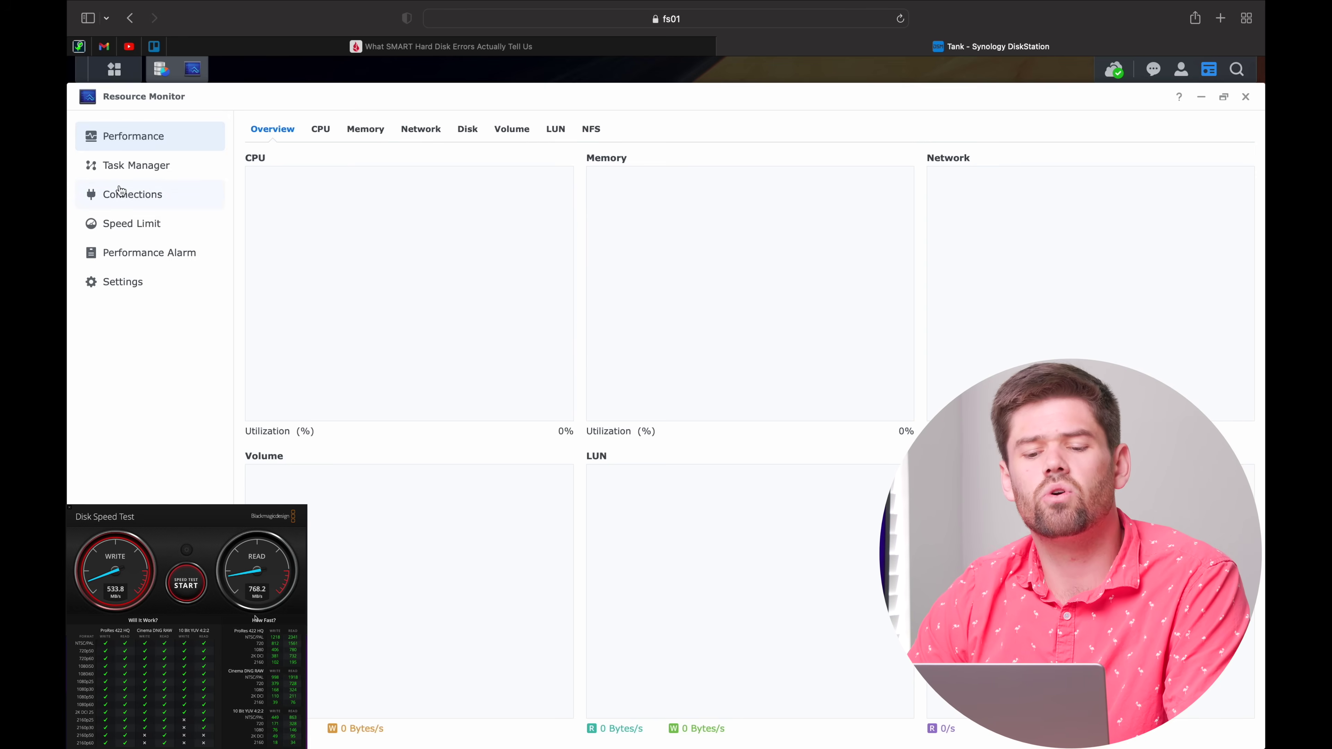
{"action": "left_click", "coordinate": [468, 130]}
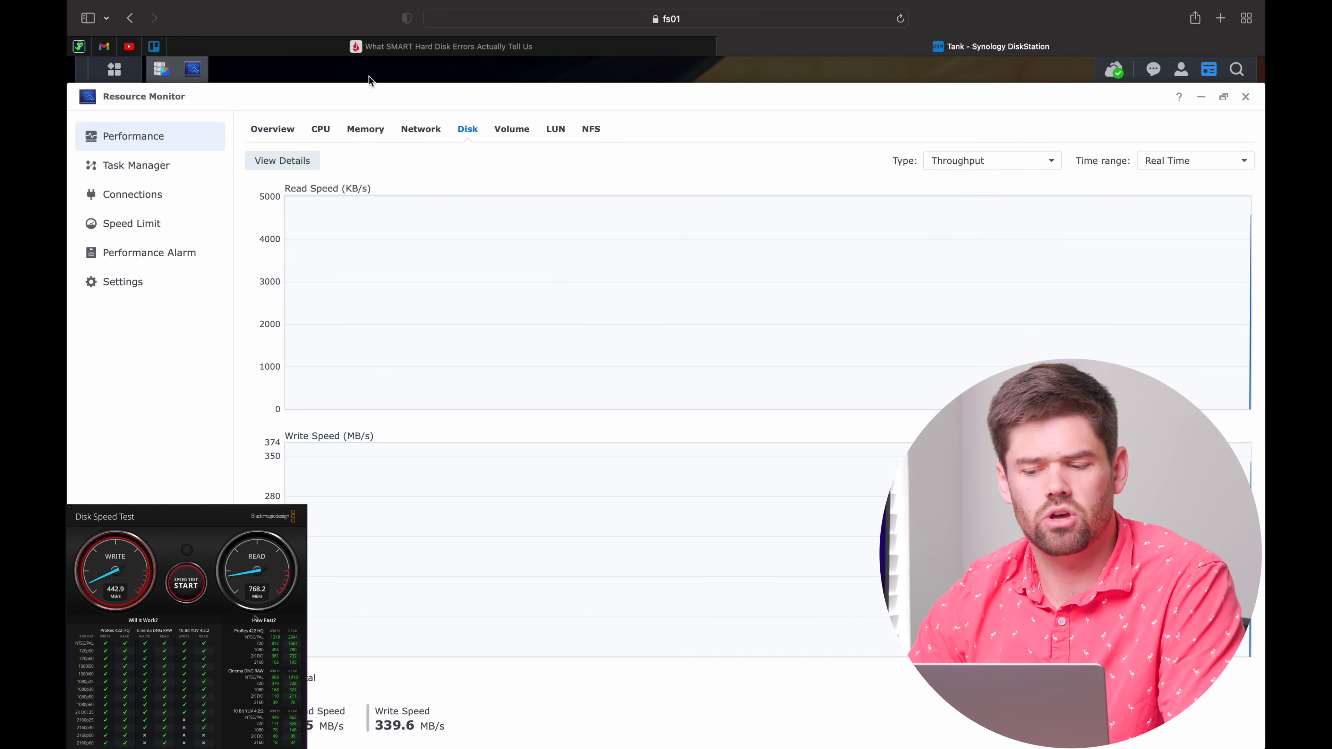
{"action": "left_click", "coordinate": [287, 162]}
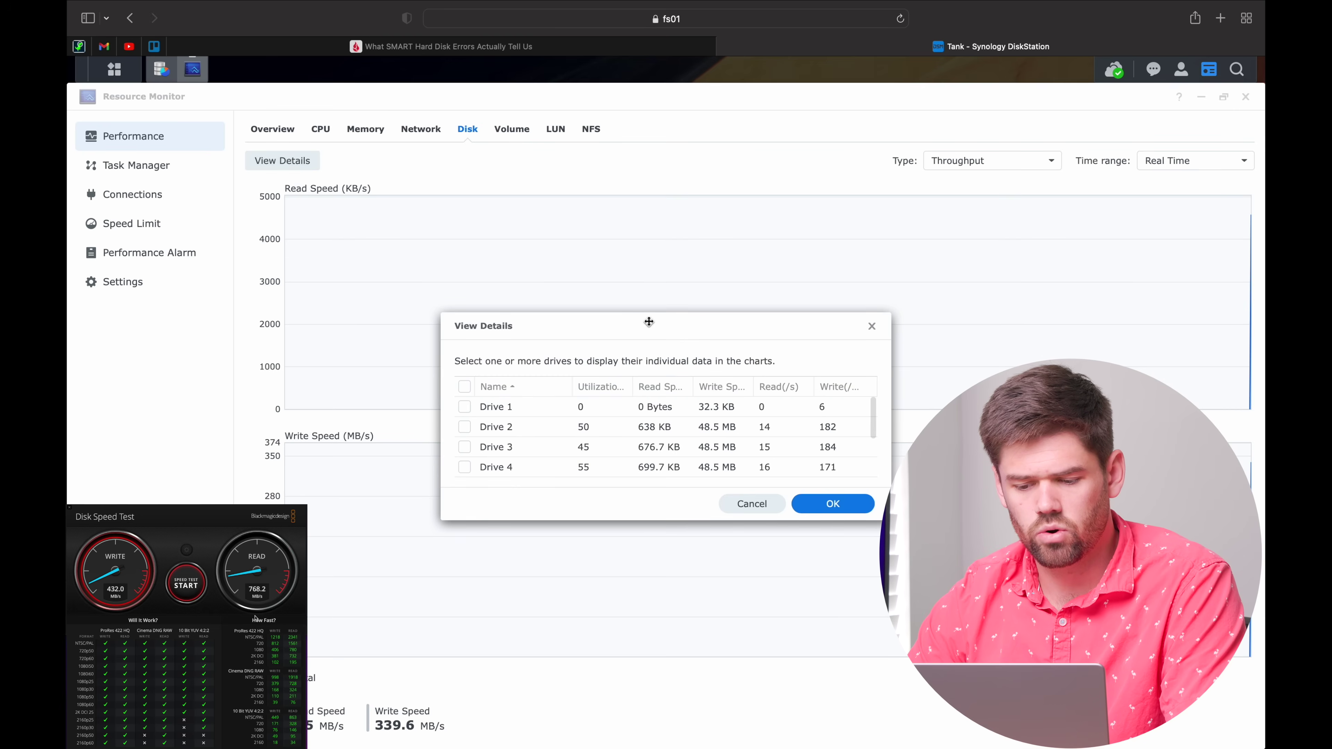
{"action": "left_click_drag", "start_coordinate": [648, 321], "coordinate": [639, 111]}
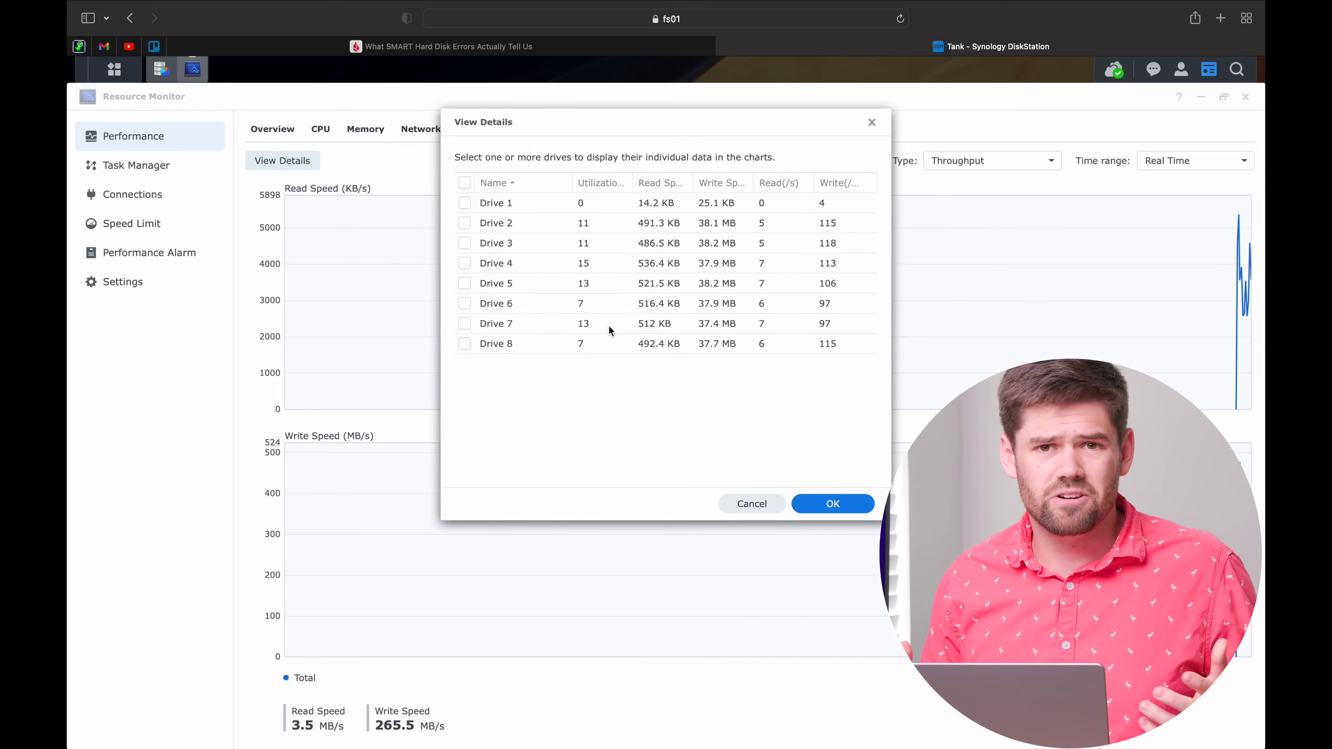
{"action": "left_click", "coordinate": [871, 122]}
Close Resource Monitor and reopen Drive 7's S.M.A.R.T. attributes at 187 Reported_Uncorrect, raw 145
{"action": "left_click", "coordinate": [1246, 98]}
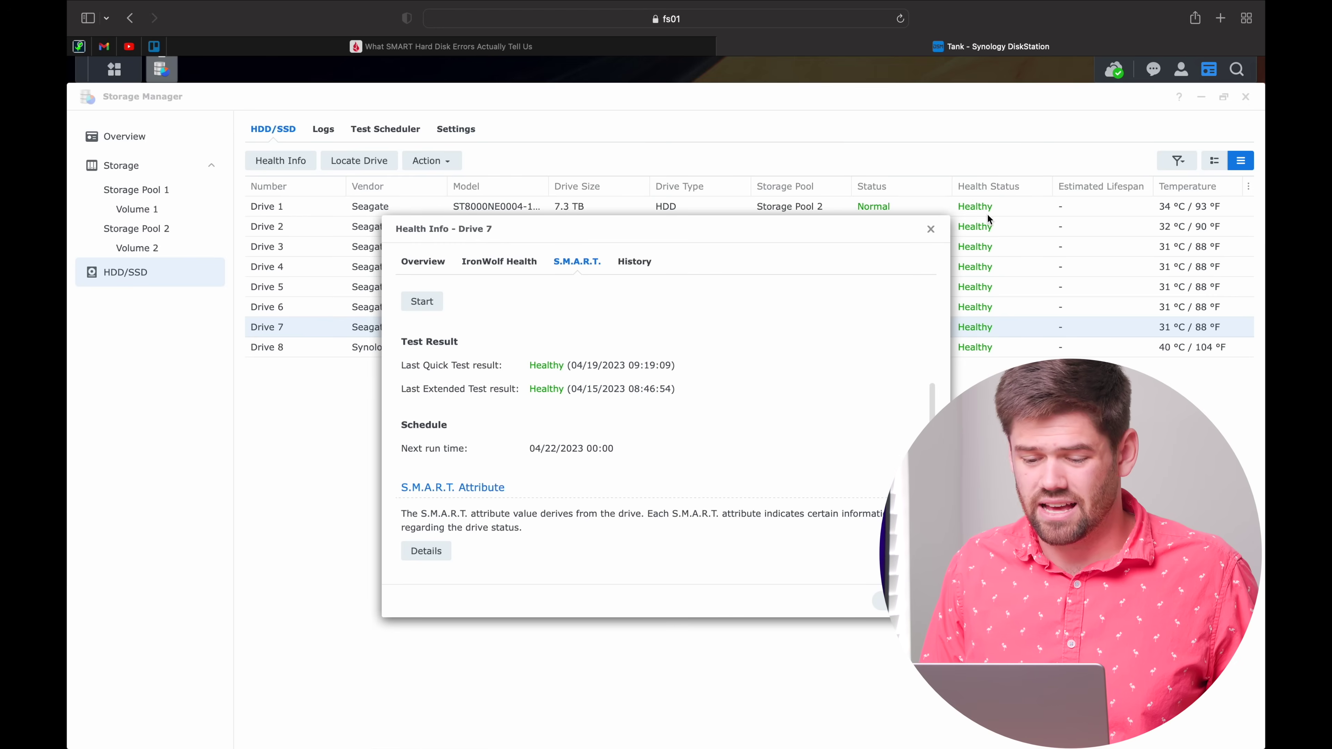
{"action": "left_click", "coordinate": [425, 552]}
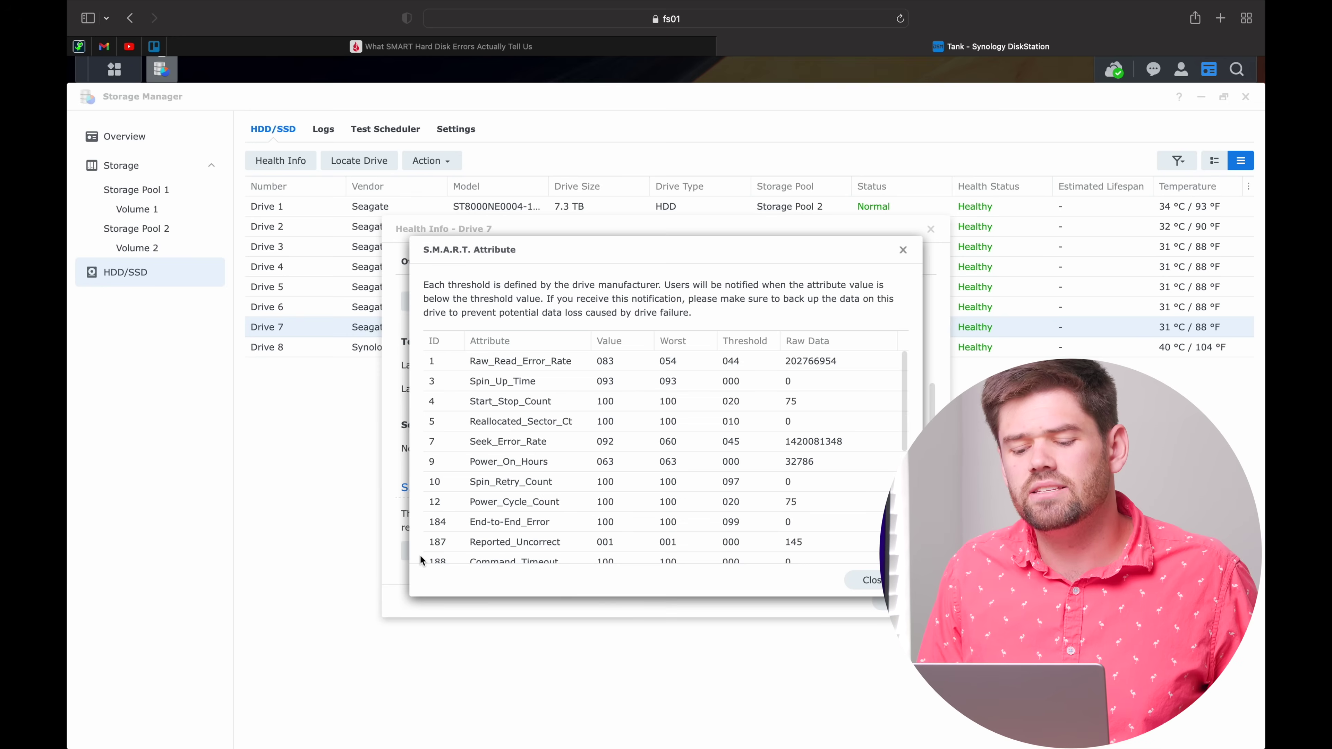
{"action": "scroll", "coordinate": [681, 461], "scroll_direction": "down", "scroll_amount": 3}
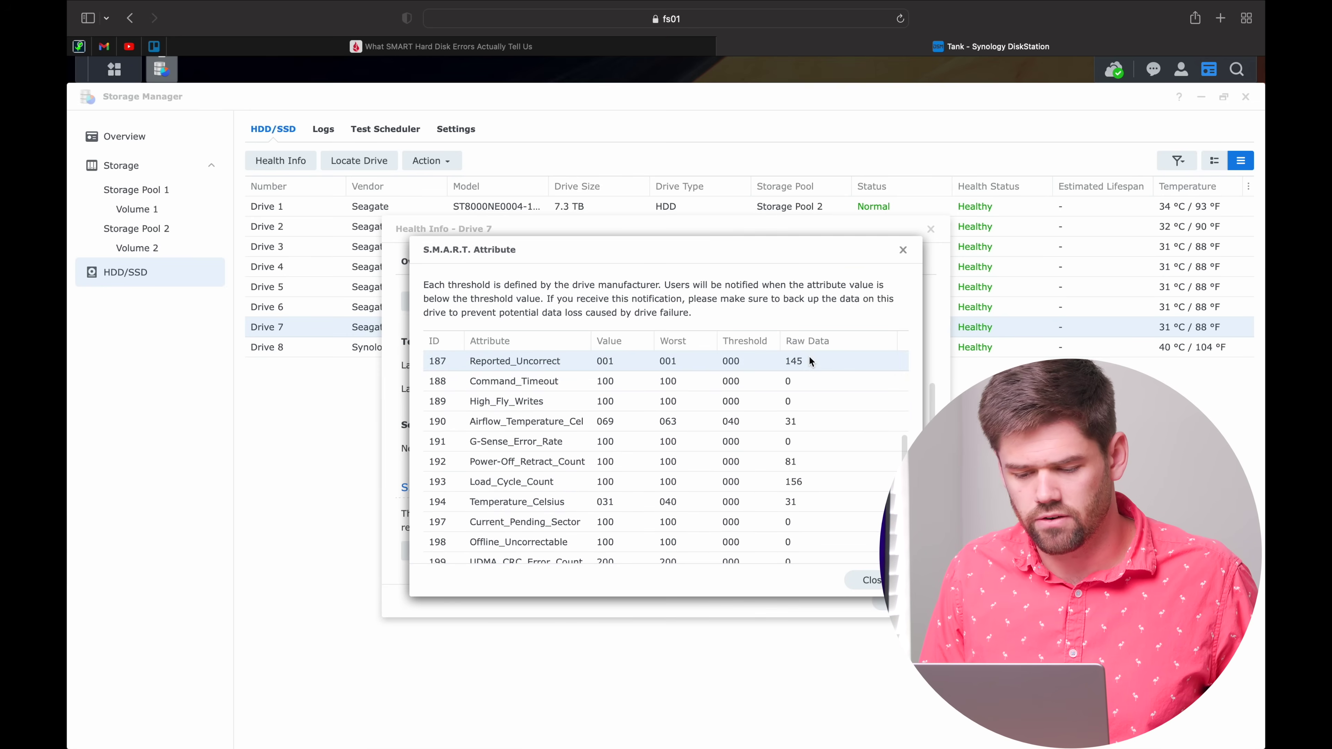
{"action": "scroll", "coordinate": [808, 355], "scroll_direction": "up", "scroll_amount": 2}
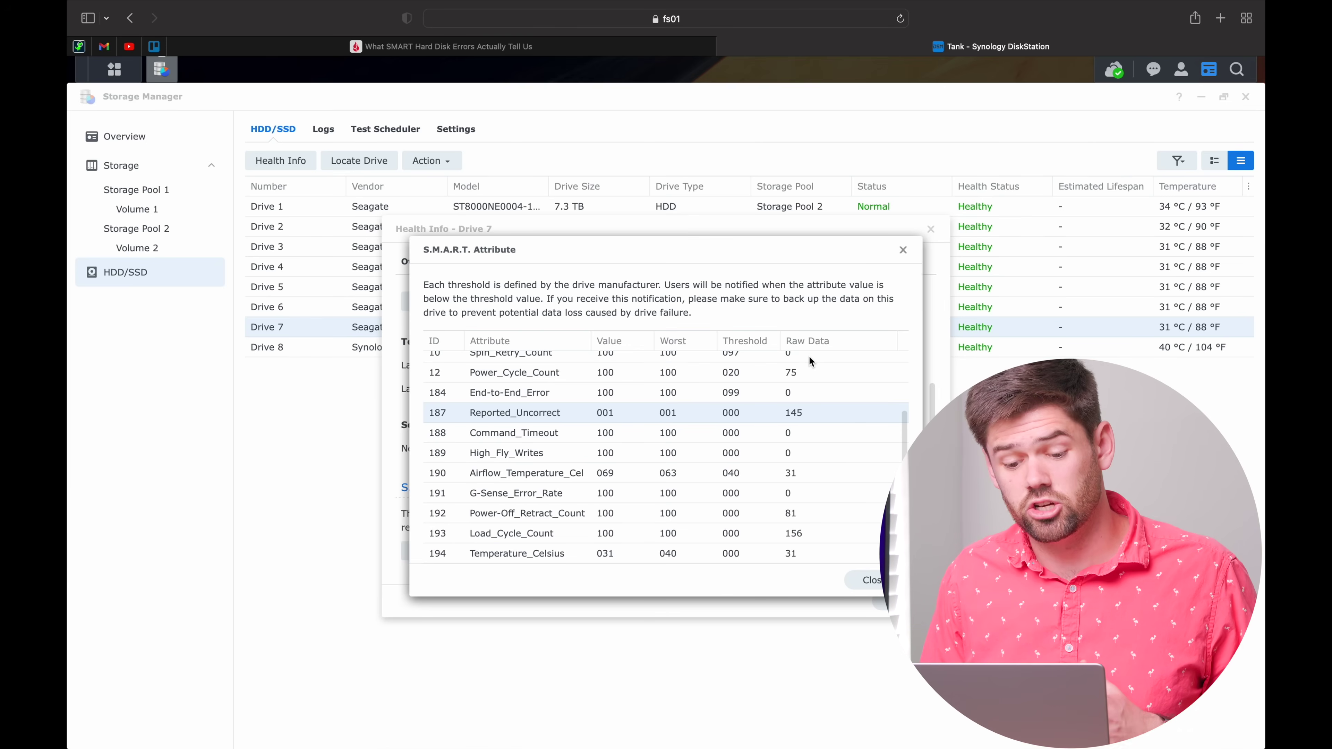